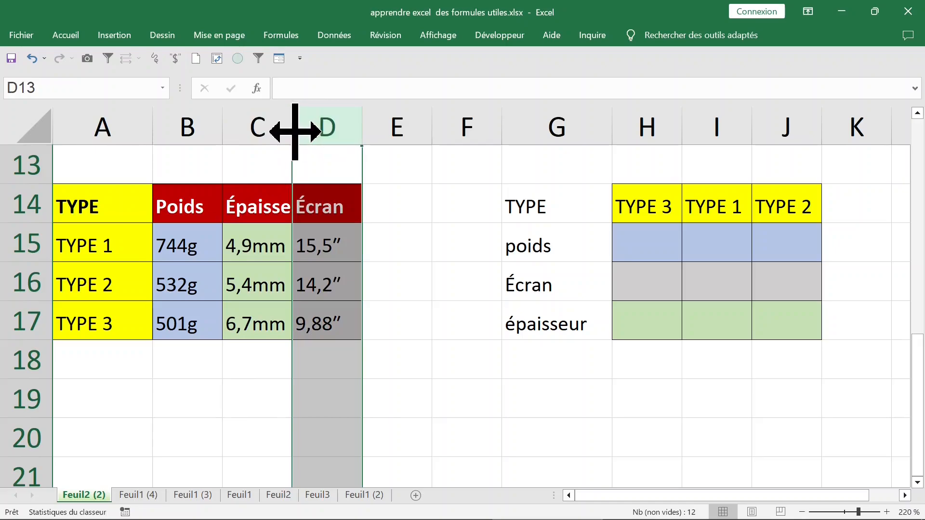
# Auto-fit column C's width to show the full Épaisseur header
pyautogui.doubleClick(293, 122)
pyautogui.click(289, 249)
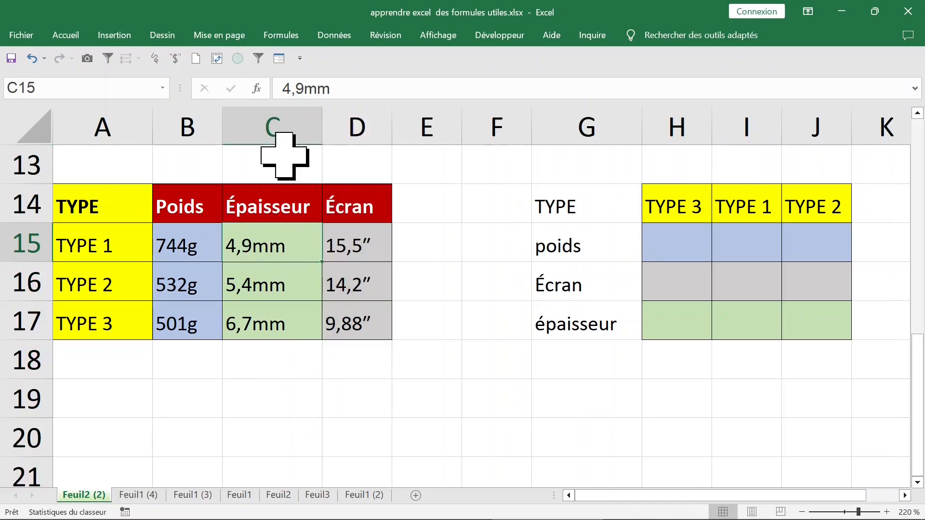
pyautogui.click(279, 124)
# Examine the empty result range H15:J17 and the rows and columns of the source table that hold the matching values
pyautogui.moveTo(680, 251); pyautogui.dragTo(794, 330)
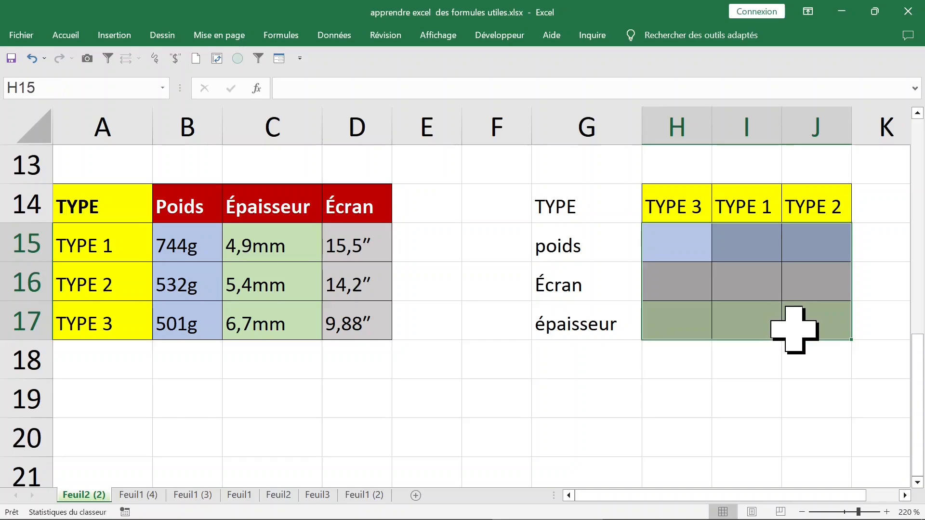
pyautogui.click(675, 252)
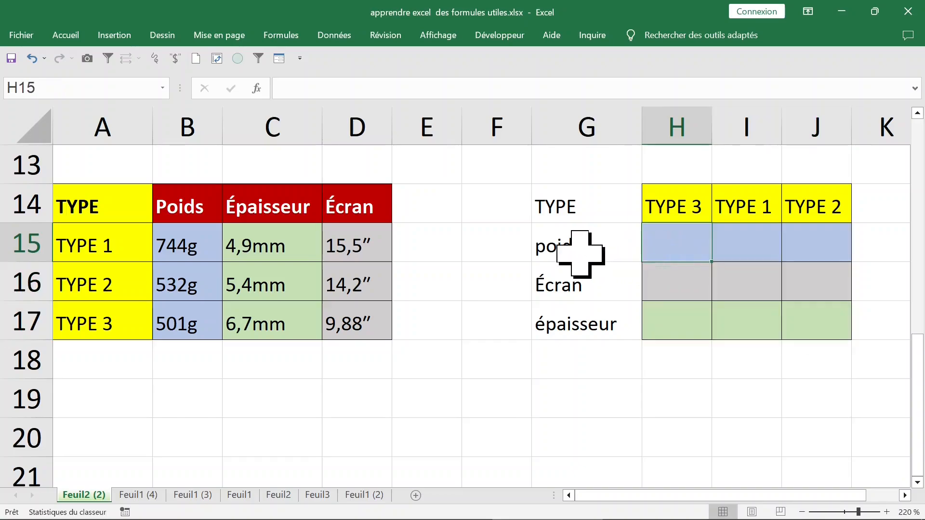
pyautogui.click(195, 238)
pyautogui.click(186, 126)
pyautogui.click(176, 239)
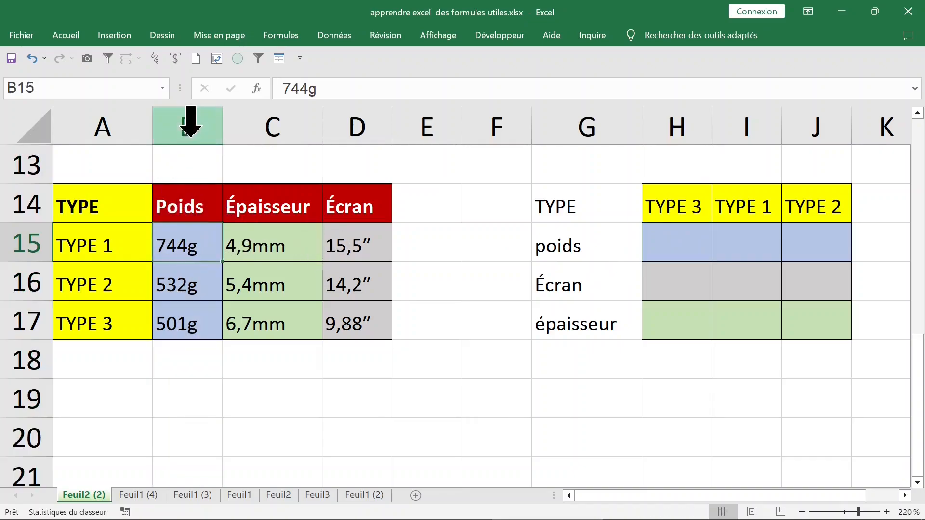
pyautogui.click(187, 121)
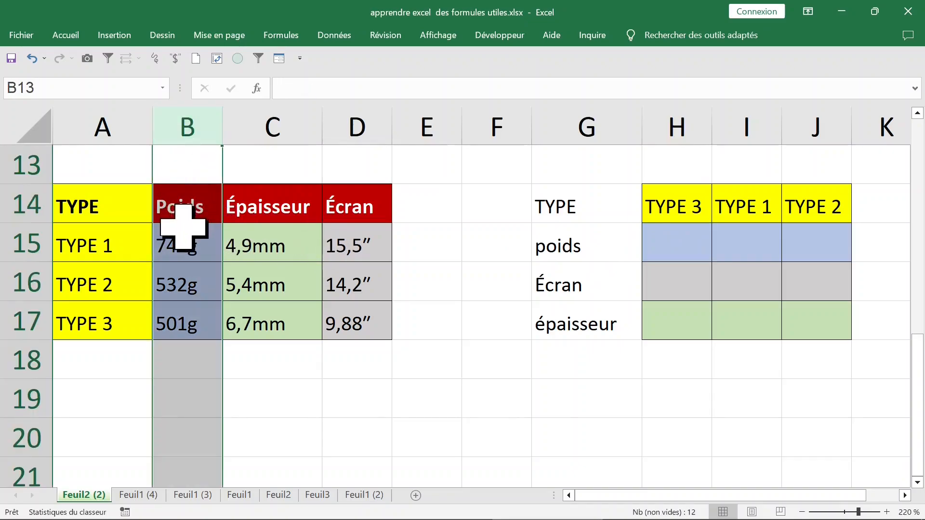
pyautogui.click(13, 241)
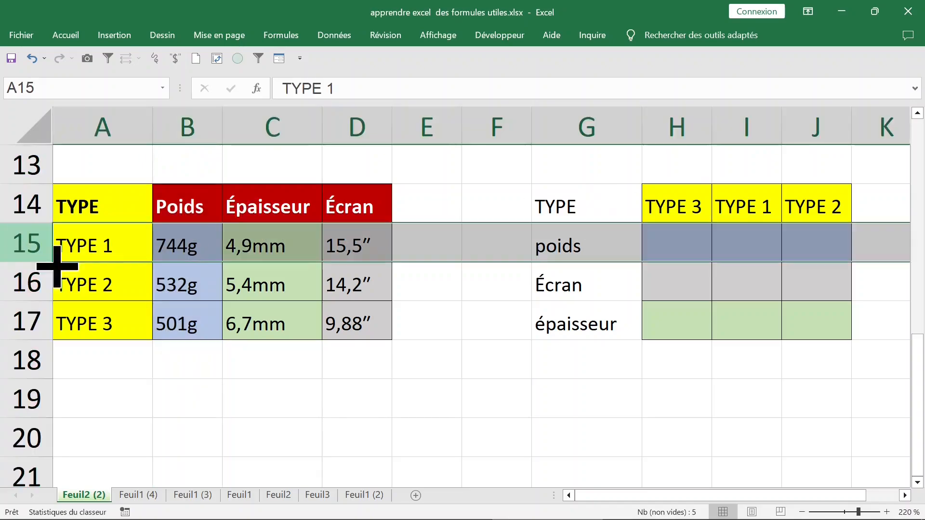
pyautogui.click(113, 288)
pyautogui.click(193, 284)
# Start an INDEX formula in H15 with the absolute range $B$15:$D$17 as its array
pyautogui.click(675, 248)
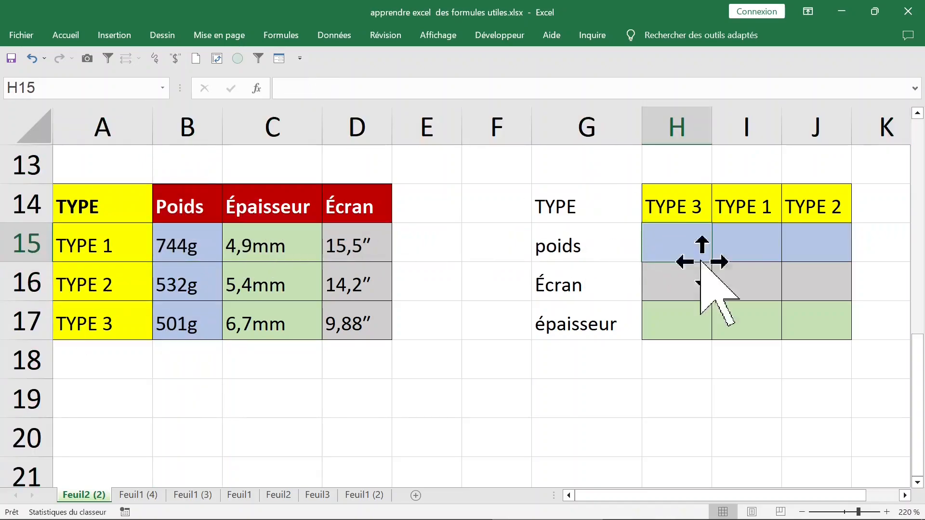
pyautogui.write('=')
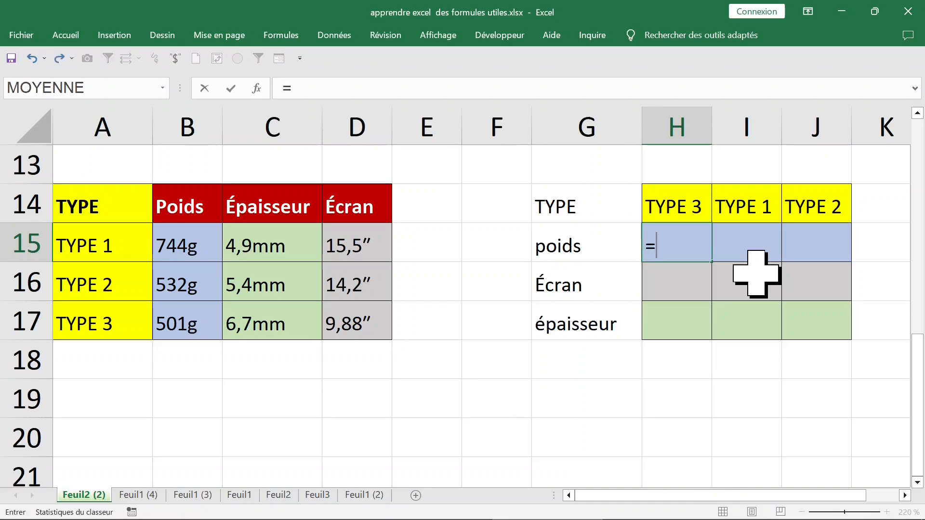
pyautogui.write('inde')
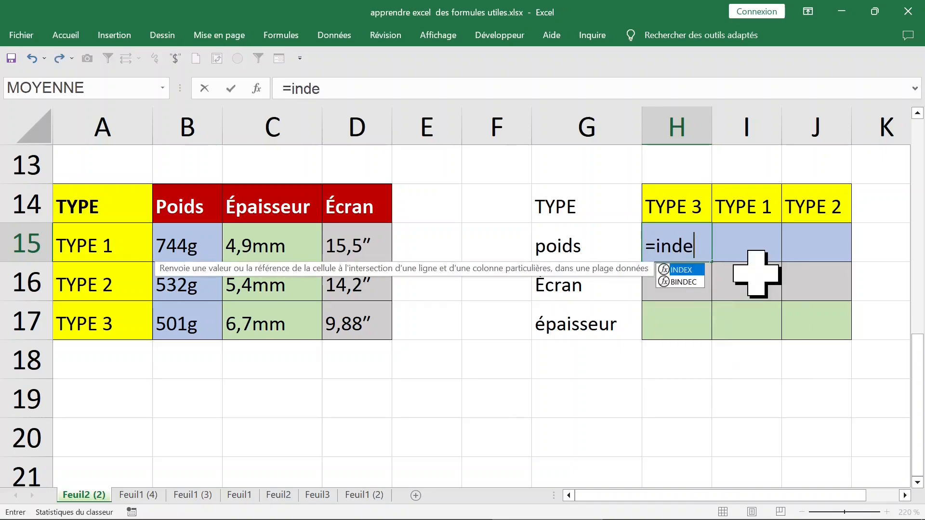
pyautogui.press('Tab')
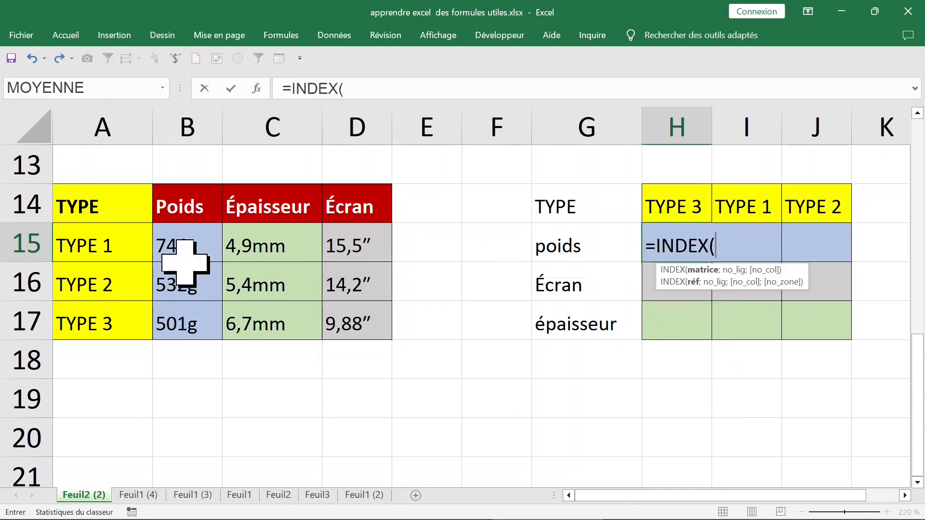
pyautogui.moveTo(188, 253); pyautogui.dragTo(352, 319)
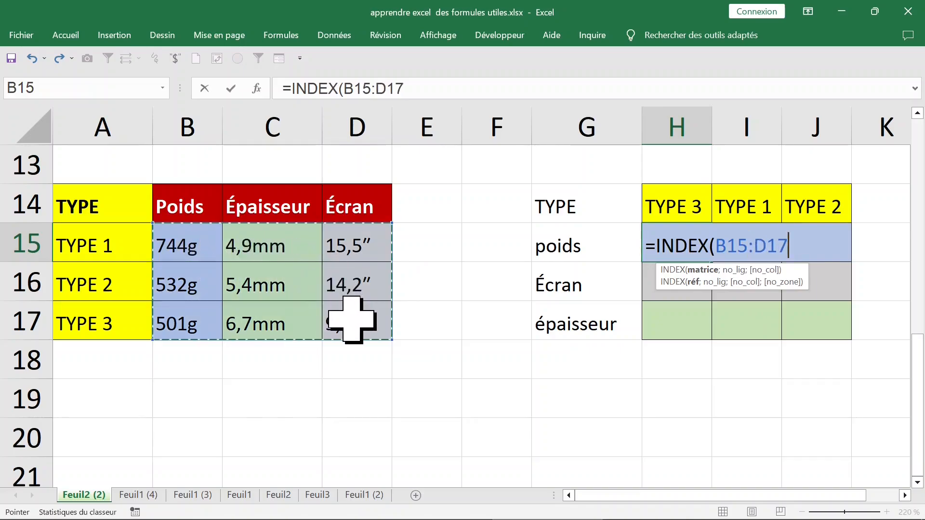
pyautogui.press('F4')
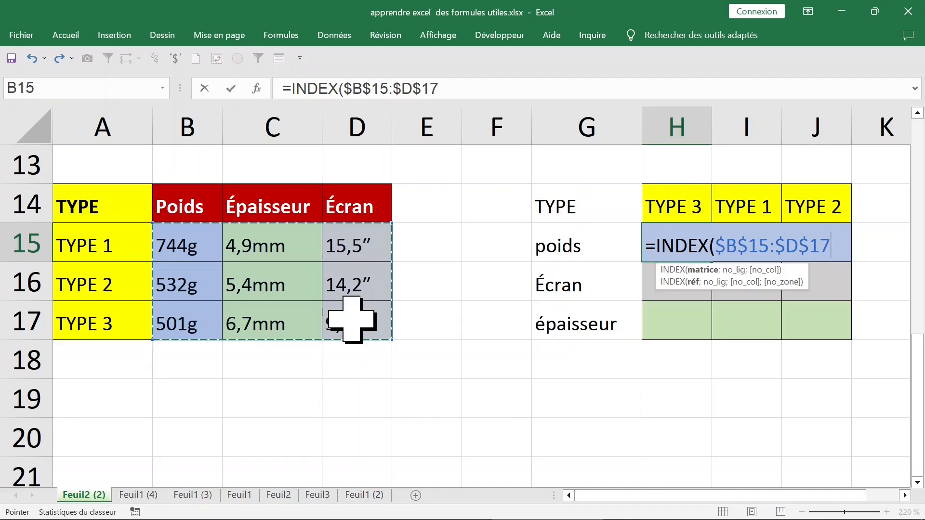
pyautogui.write(';')
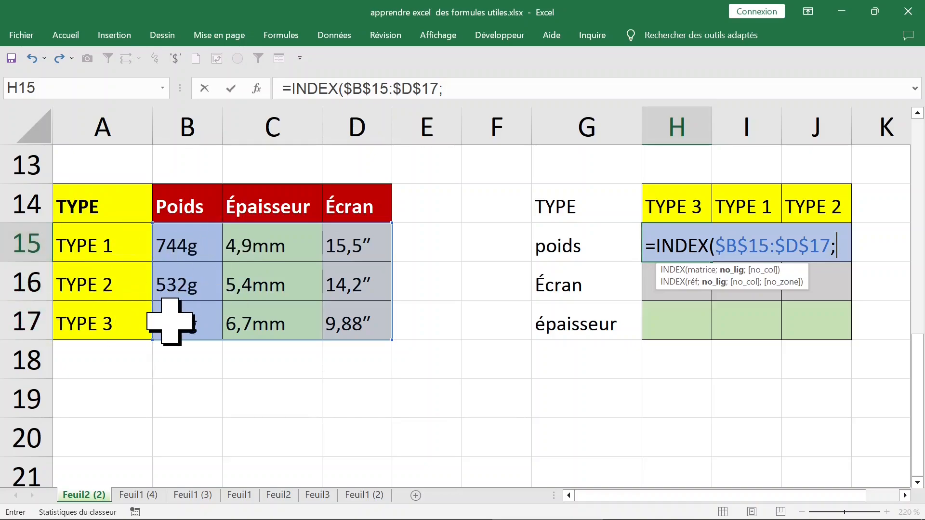
pyautogui.write('rq')
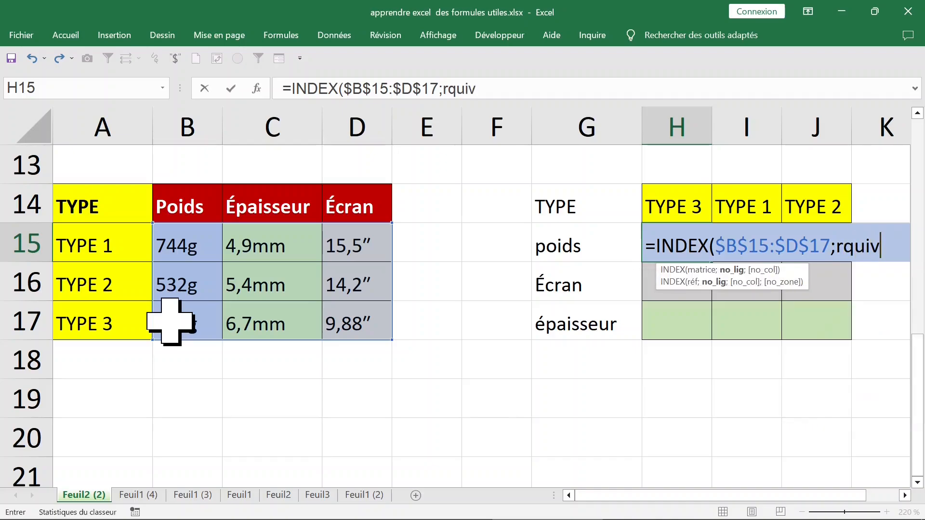
pyautogui.write('uiv')
pyautogui.press('Tab')
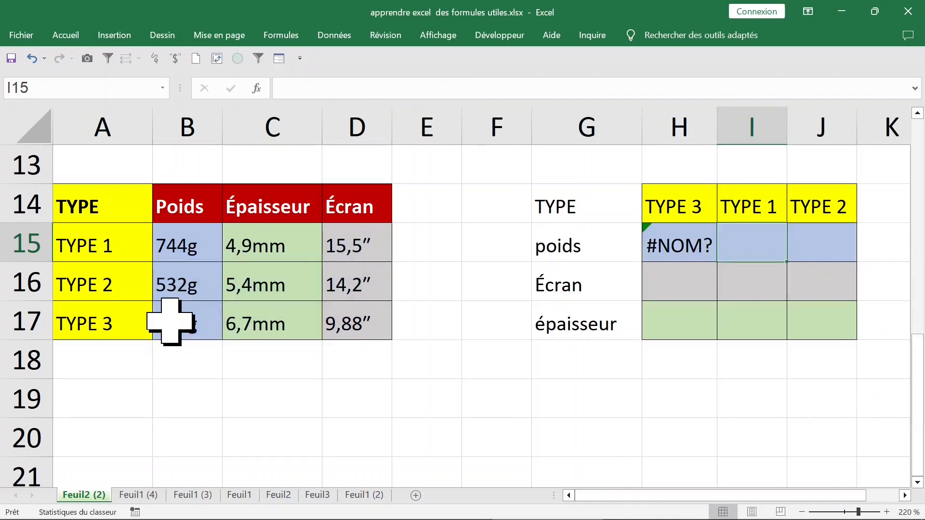
# Replace the mistyped row argument in H15's formula with EQUIV(H14;$A$15:$A$17;0)
pyautogui.click(674, 244)
pyautogui.doubleClick(448, 88)
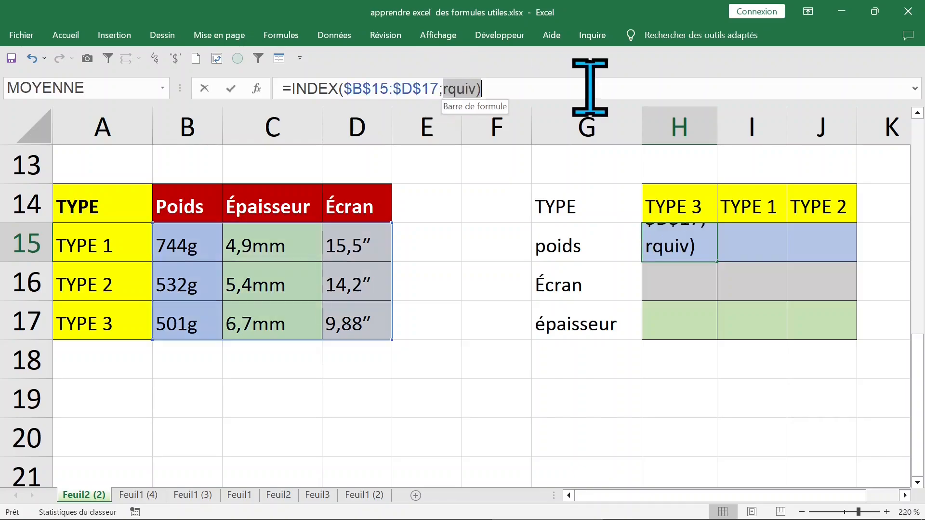
pyautogui.write('equiv')
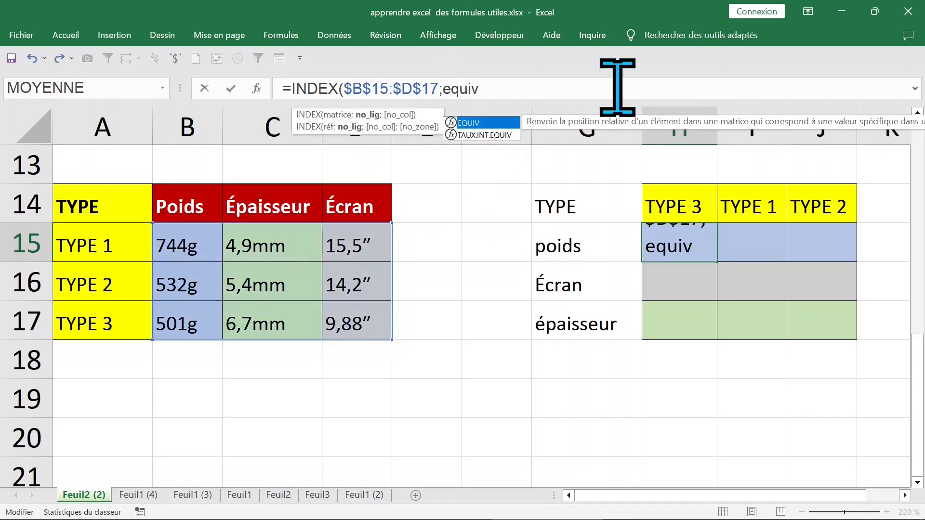
pyautogui.press('Tab')
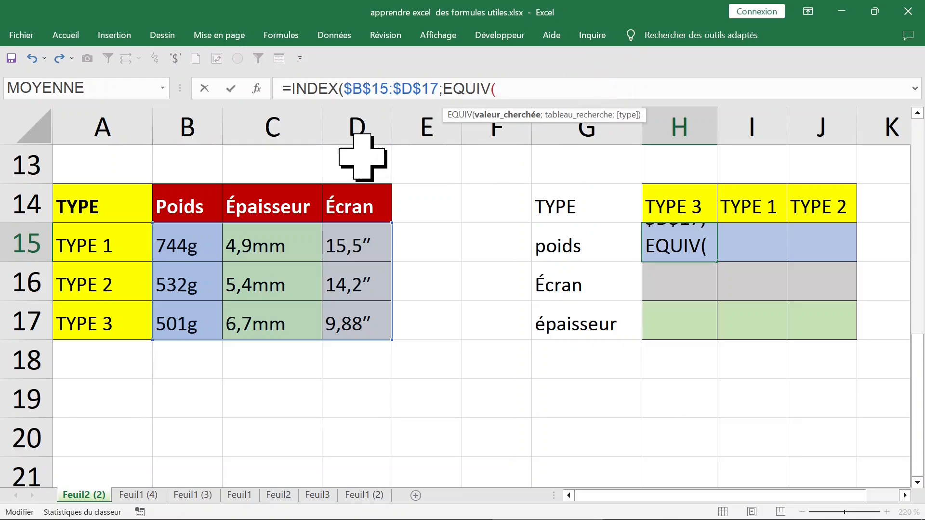
pyautogui.click(694, 205)
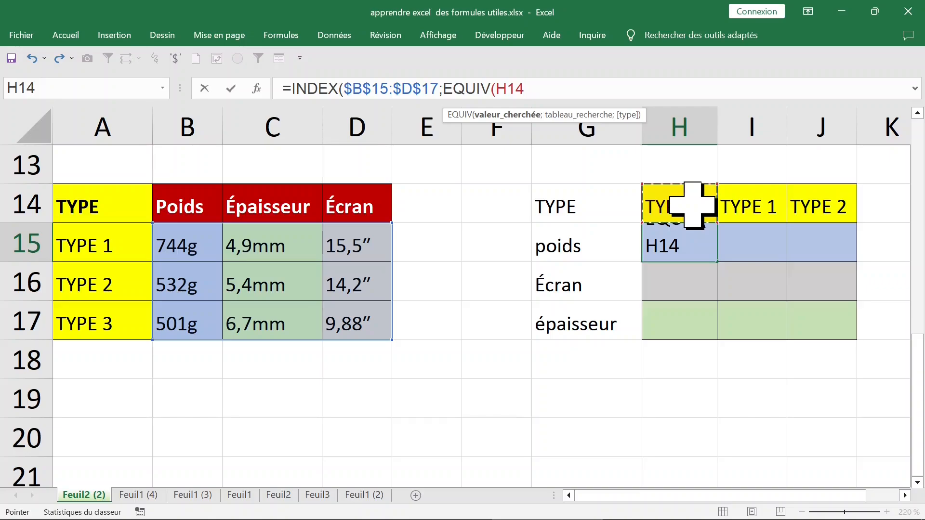
pyautogui.write(';')
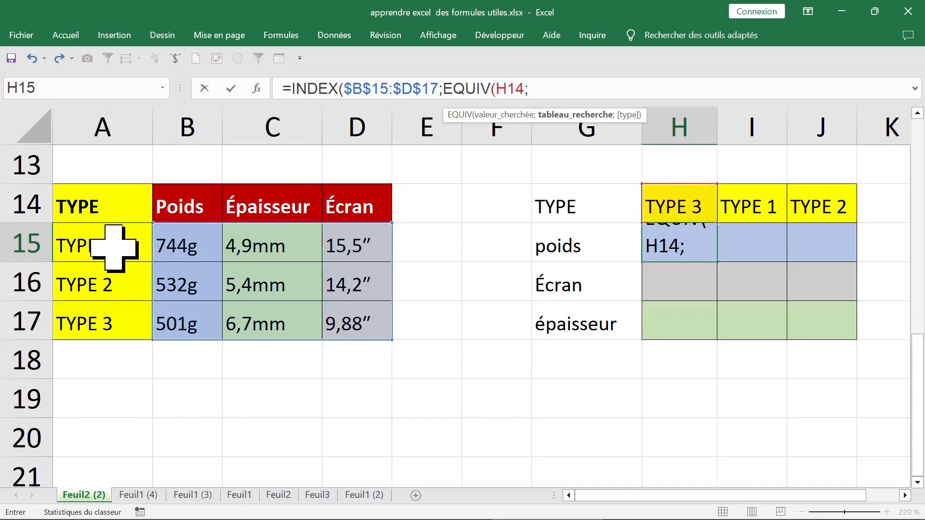
pyautogui.moveTo(124, 258); pyautogui.dragTo(113, 320)
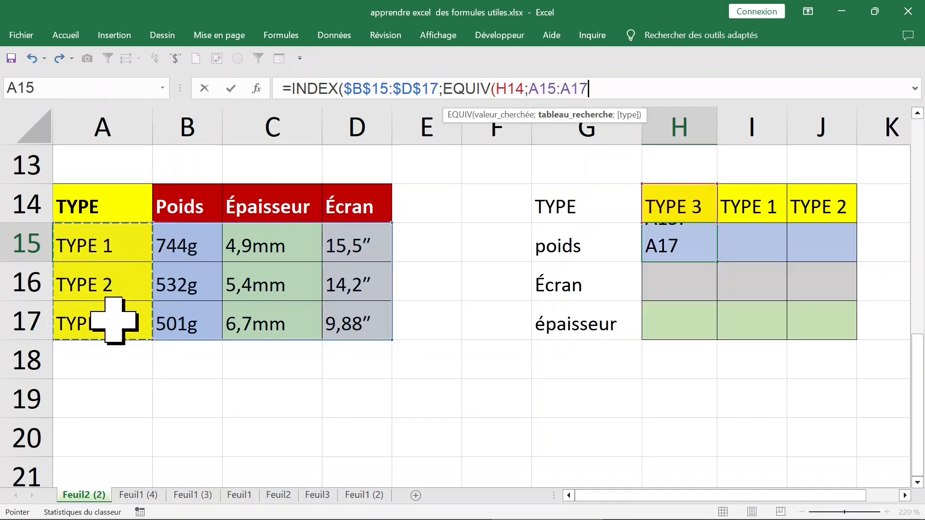
pyautogui.press('F4')
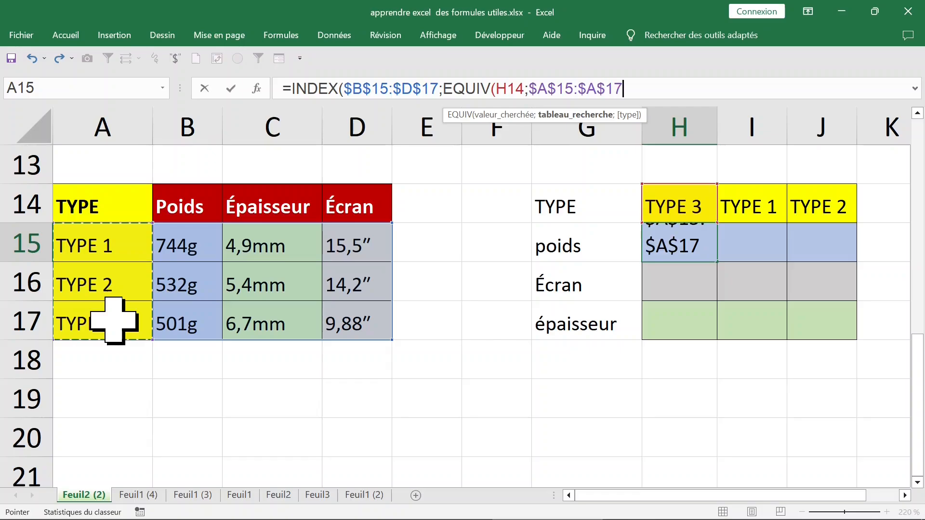
pyautogui.write(';')
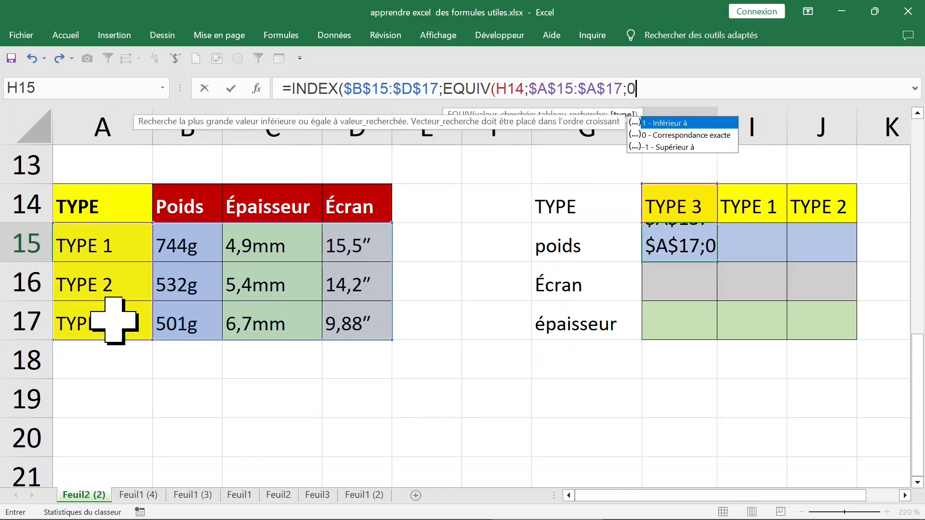
pyautogui.write('0)')
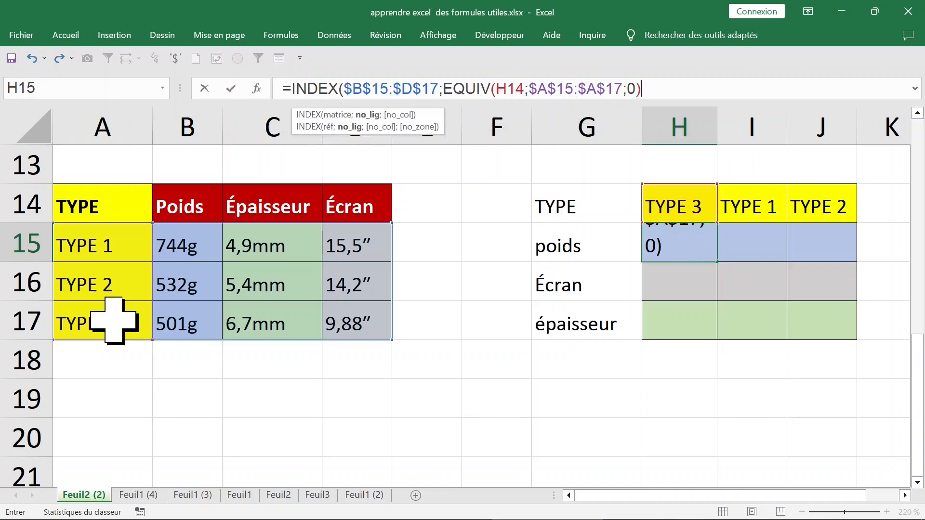
# Add EQUIV(G15;$B$14:$D$14;0) as the column argument of the INDEX formula in H15 and complete the formula
pyautogui.write(';')
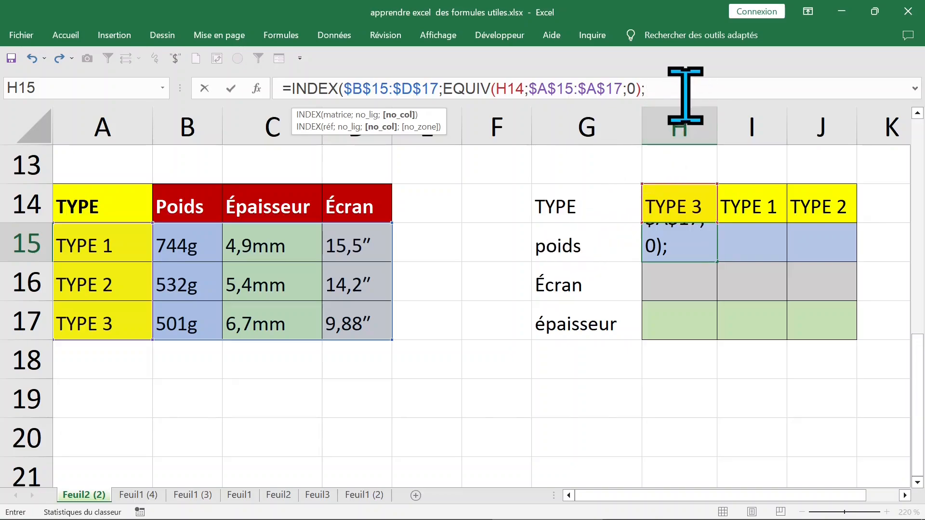
pyautogui.write('equiv')
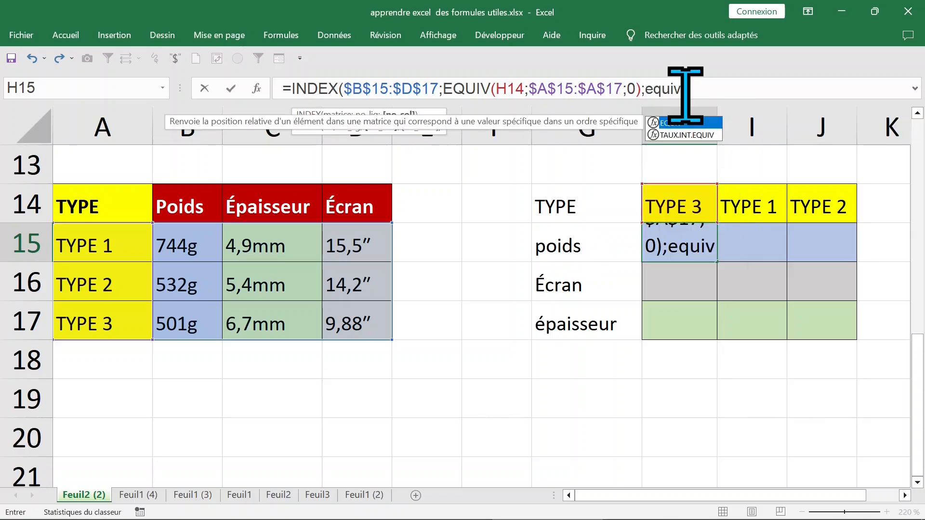
pyautogui.press('Tab')
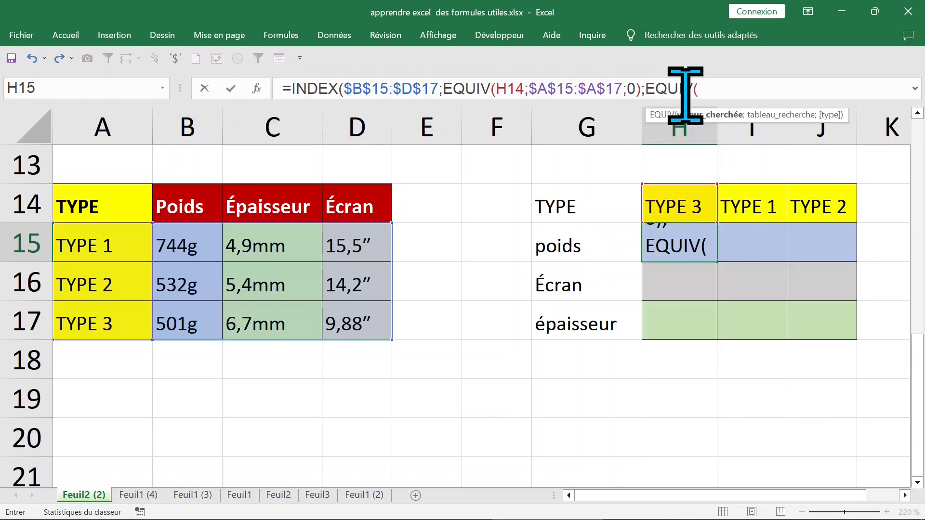
pyautogui.click(582, 250)
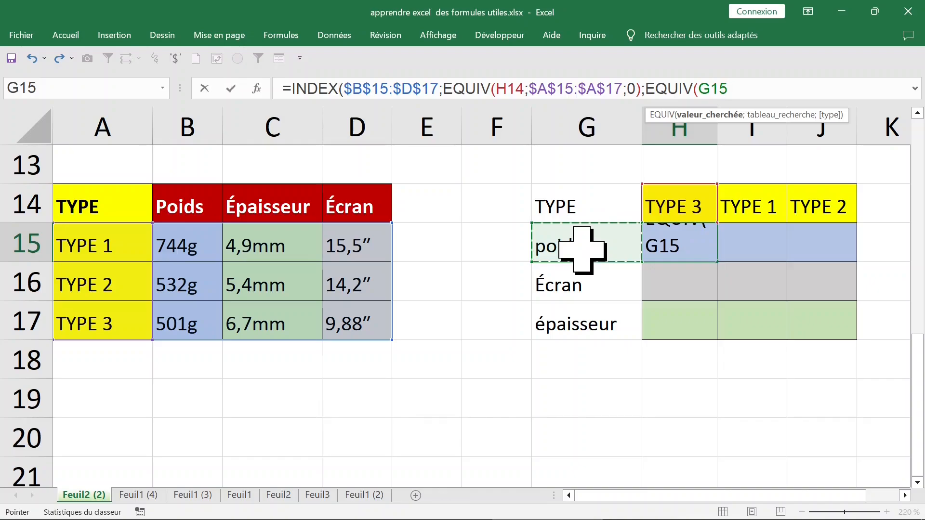
pyautogui.write(';')
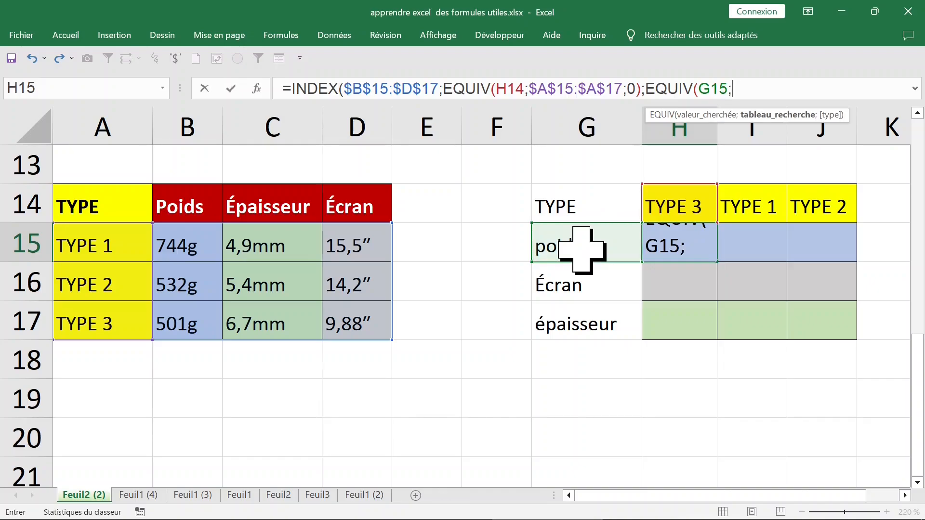
pyautogui.moveTo(196, 204); pyautogui.dragTo(351, 202)
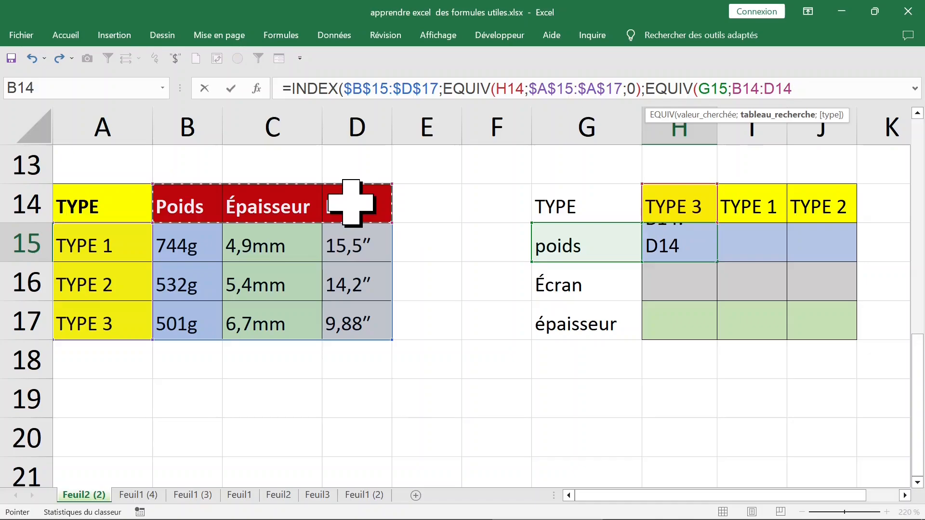
pyautogui.press('F4')
pyautogui.write(';')
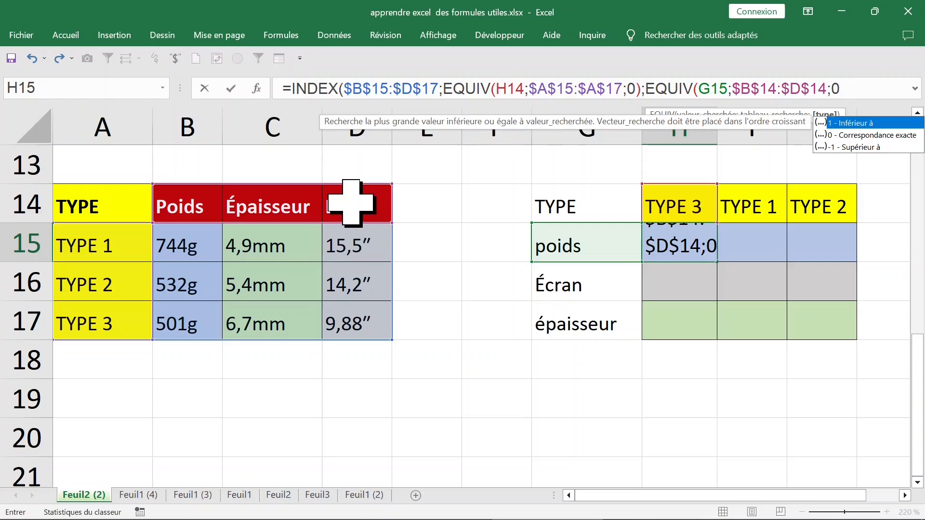
pyautogui.write('0)')
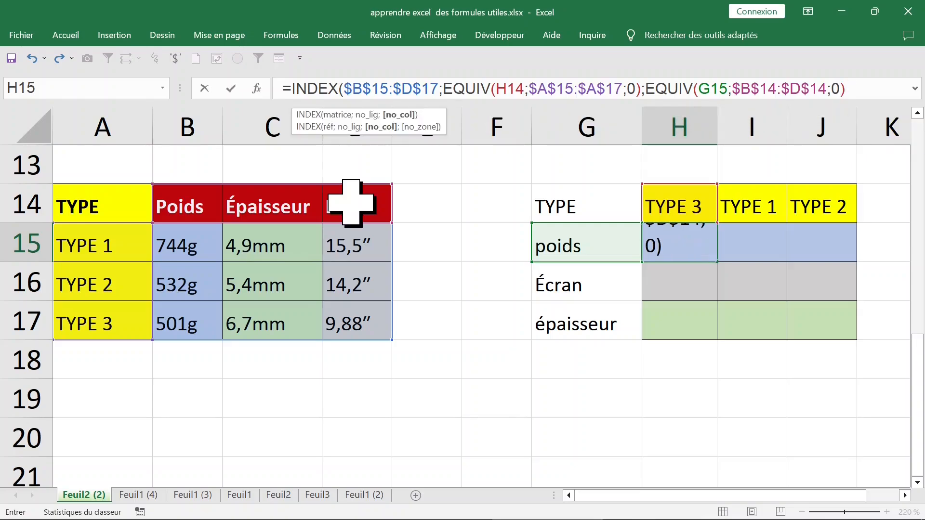
pyautogui.write(')')
pyautogui.press('Return')
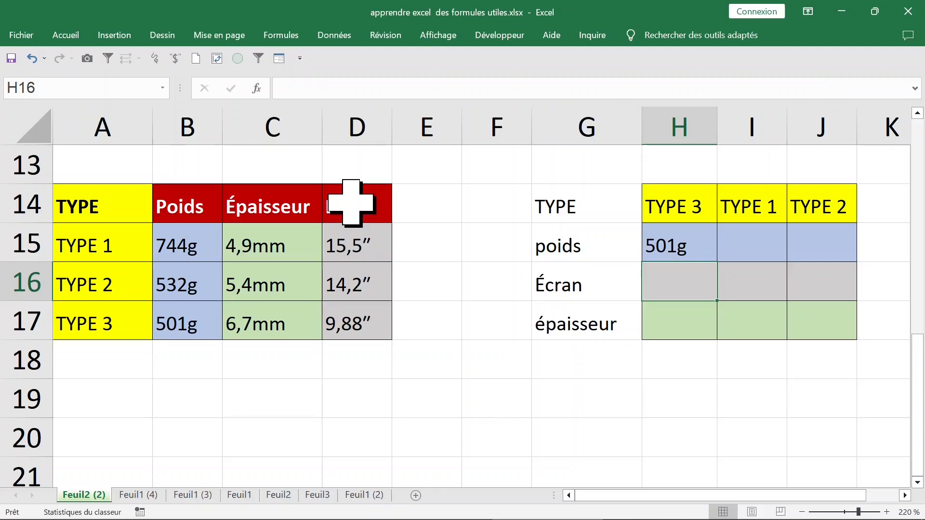
# Fill the H15 formula across to J15 and open the copied formula in I15 to check its references
pyautogui.click(684, 240)
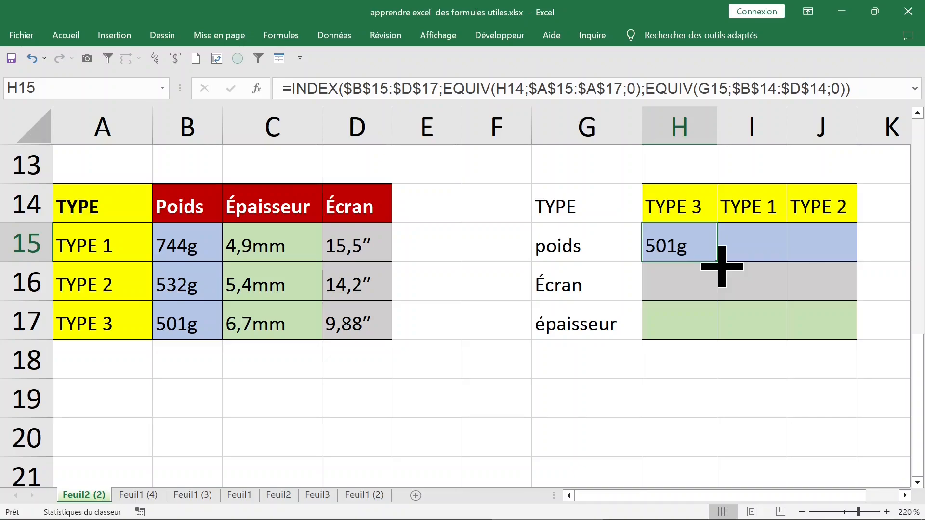
pyautogui.moveTo(721, 266); pyautogui.dragTo(847, 263)
pyautogui.click(751, 240)
pyautogui.doubleClick(753, 241)
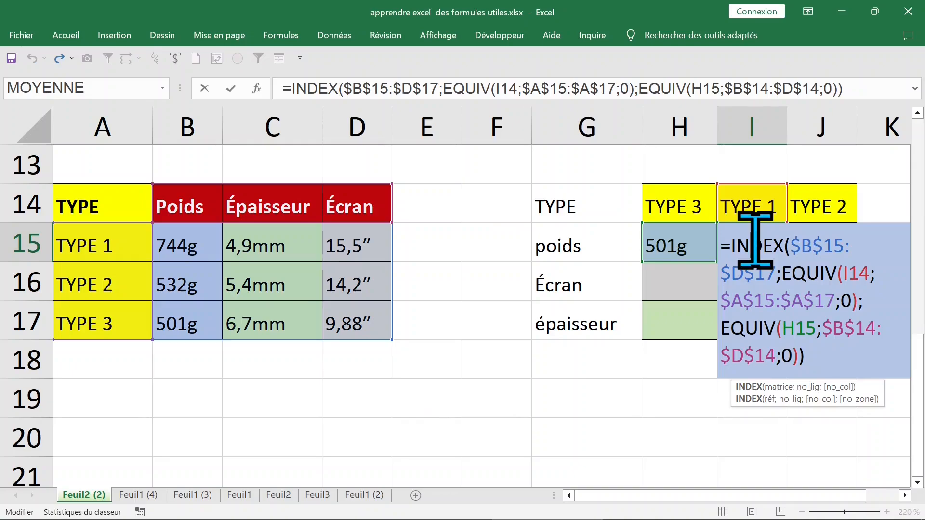
# Leave the I15 formula and undo the fill of the H15 formula across I15:J15
pyautogui.press('Escape')
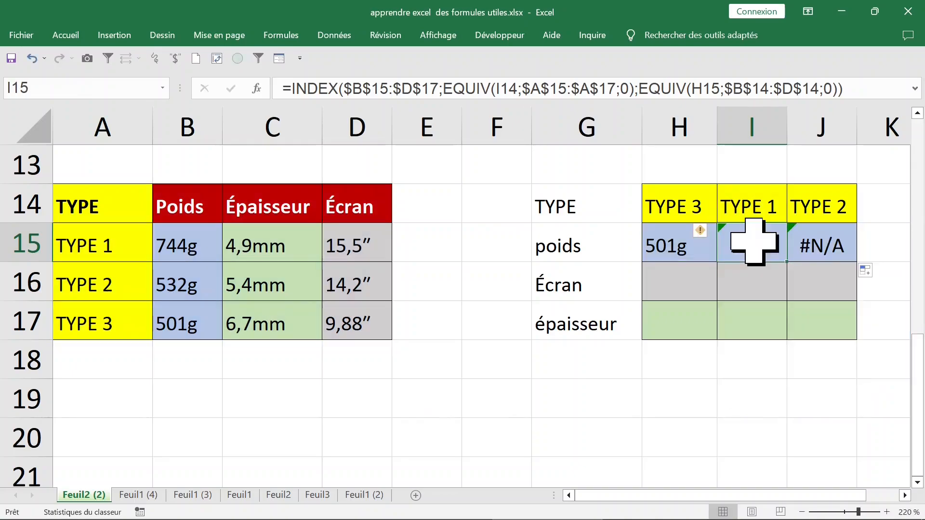
pyautogui.hotkey('ctrl', 'z')
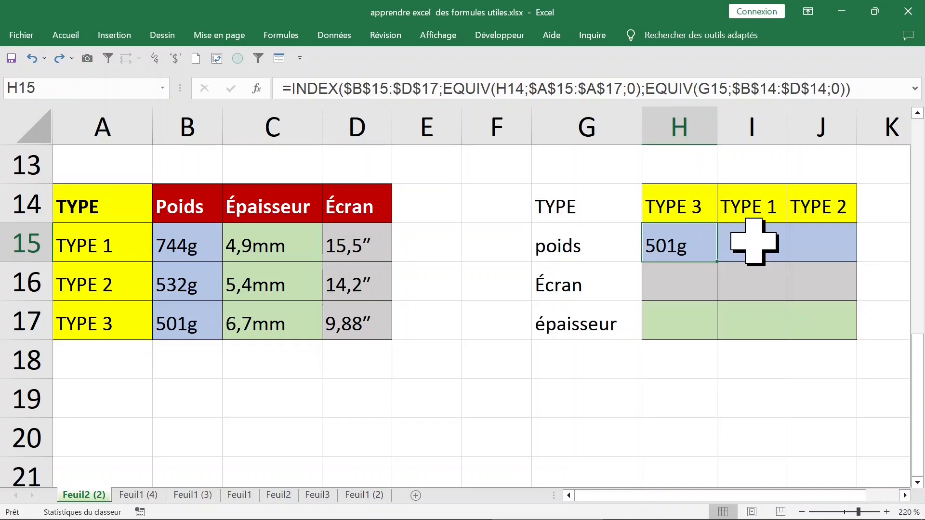
pyautogui.click(747, 282)
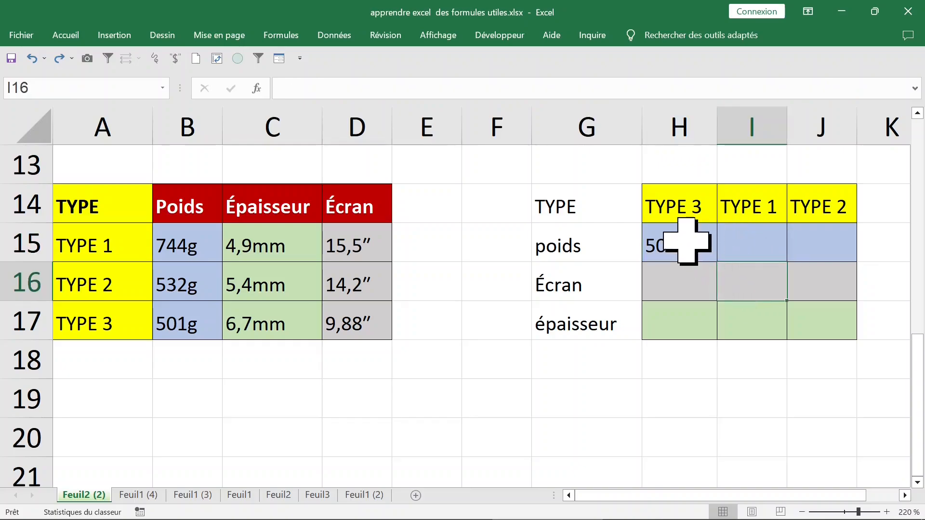
# In H15's formula, lock only the row of the first EQUIV lookup reference, making it H$14
pyautogui.click(690, 241)
pyautogui.doubleClick(690, 241)
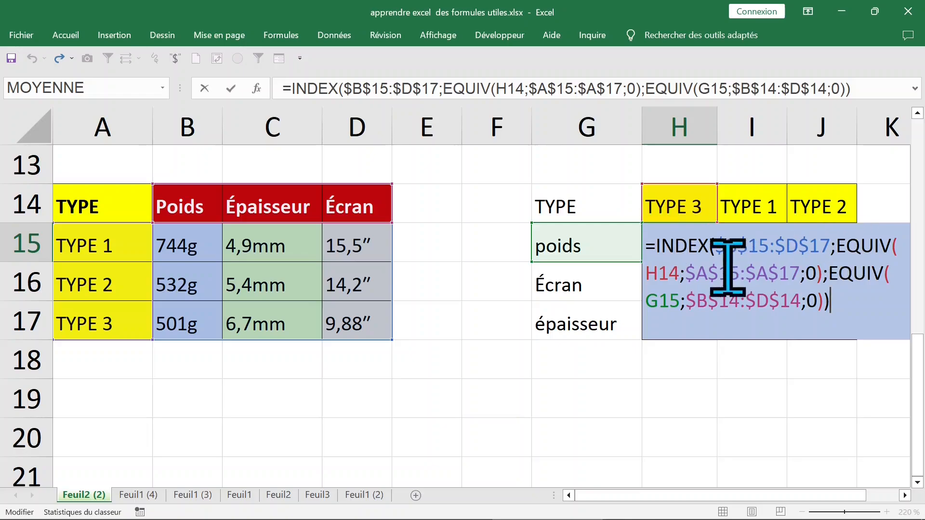
pyautogui.doubleClick(648, 272)
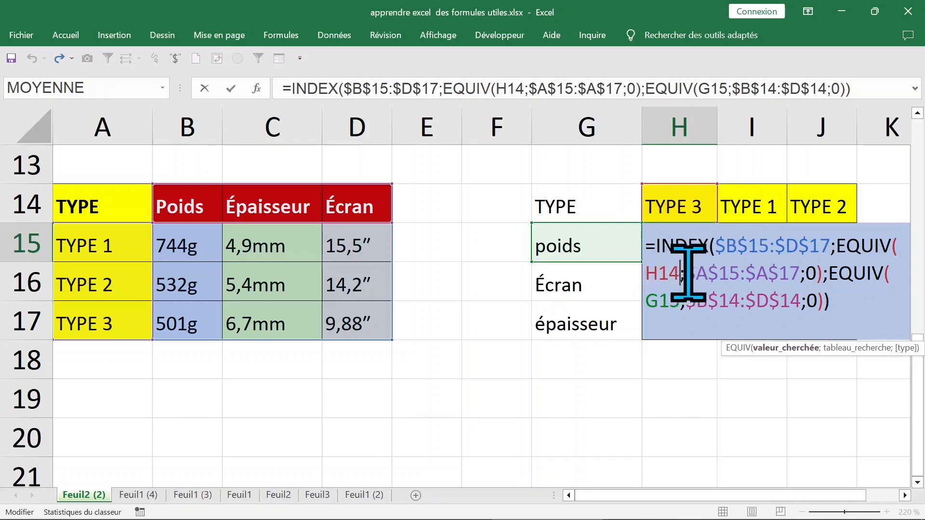
pyautogui.click(647, 271)
pyautogui.click(658, 270)
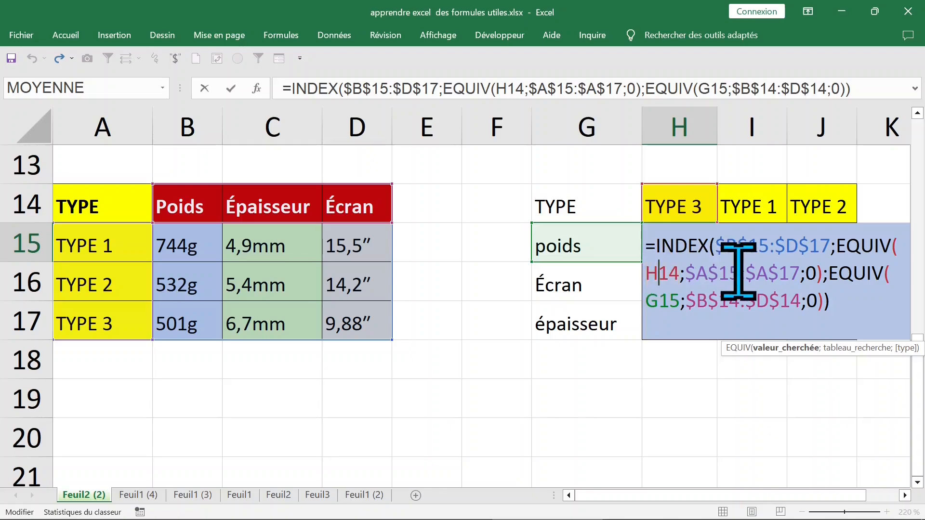
pyautogui.press('F4')
pyautogui.press('F4')
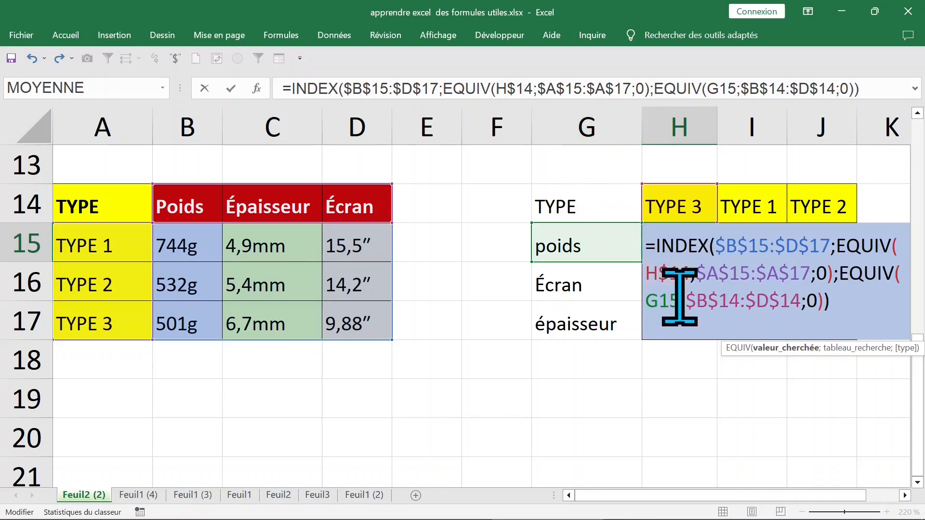
# Lock only the column of the second EQUIV lookup reference as $G15, and fill the H15 formula across to J15
pyautogui.moveTo(679, 297); pyautogui.dragTo(646, 297)
pyautogui.click(658, 299)
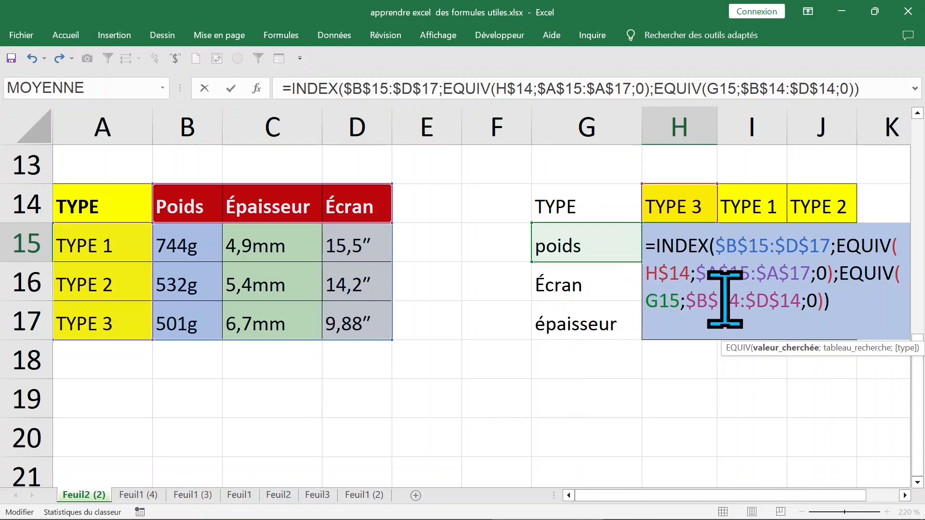
pyautogui.press('F4')
pyautogui.press('F4')
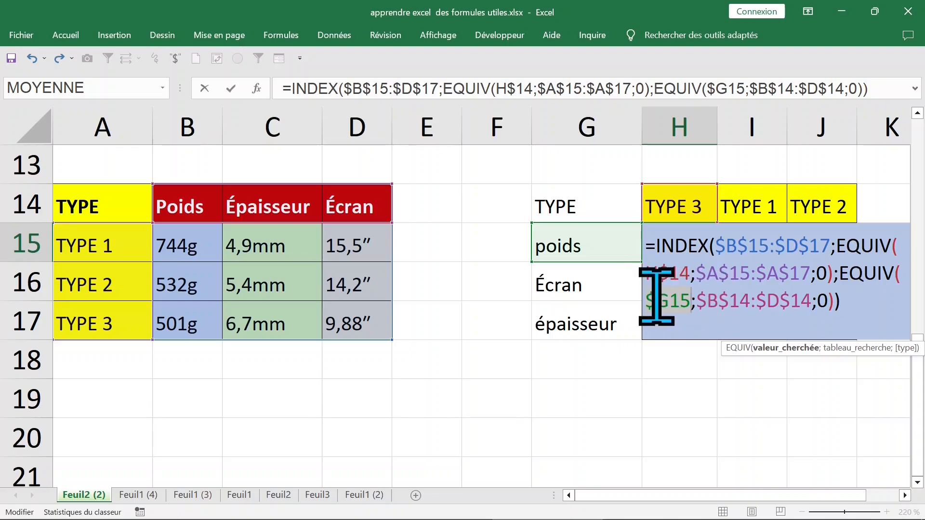
pyautogui.hotkey('ctrl', 'Return')
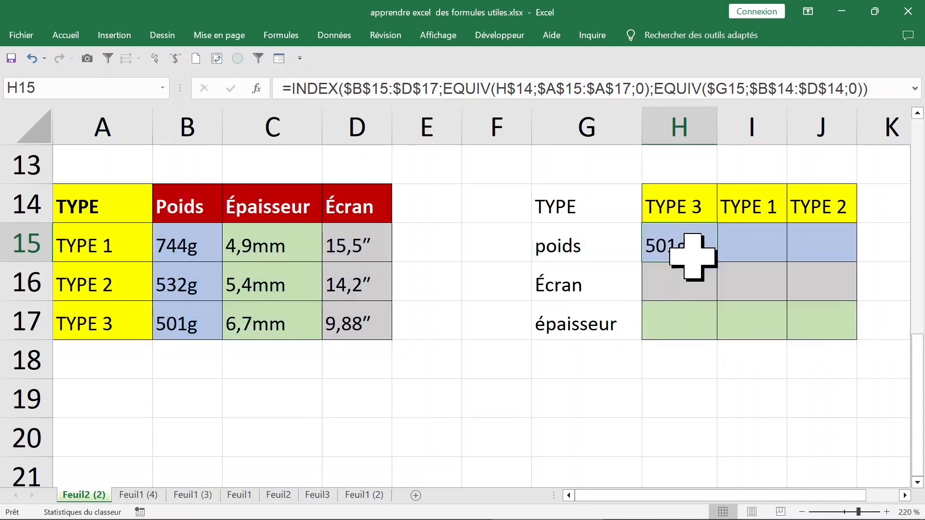
pyautogui.moveTo(718, 263); pyautogui.dragTo(831, 258)
pyautogui.click(826, 250)
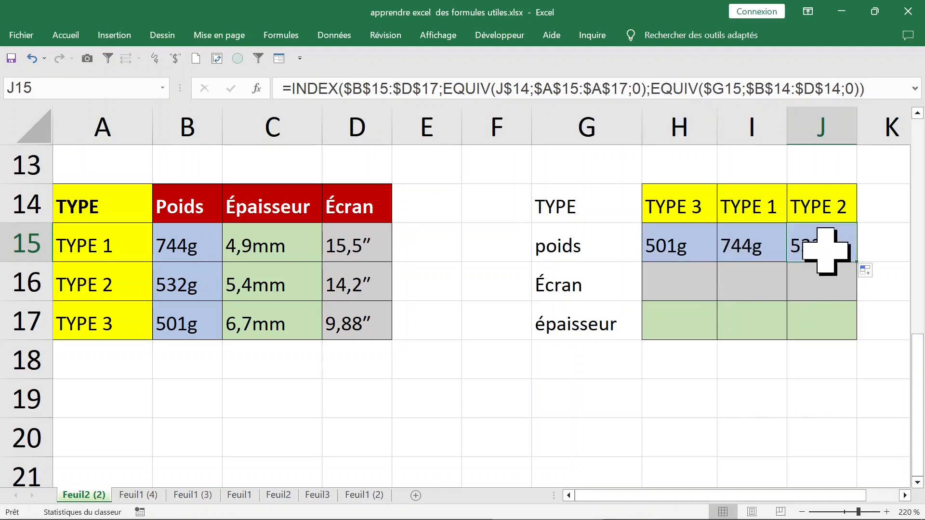
# Try filling the H15 formula down into H16 and undo the fill
pyautogui.click(675, 288)
pyautogui.click(674, 253)
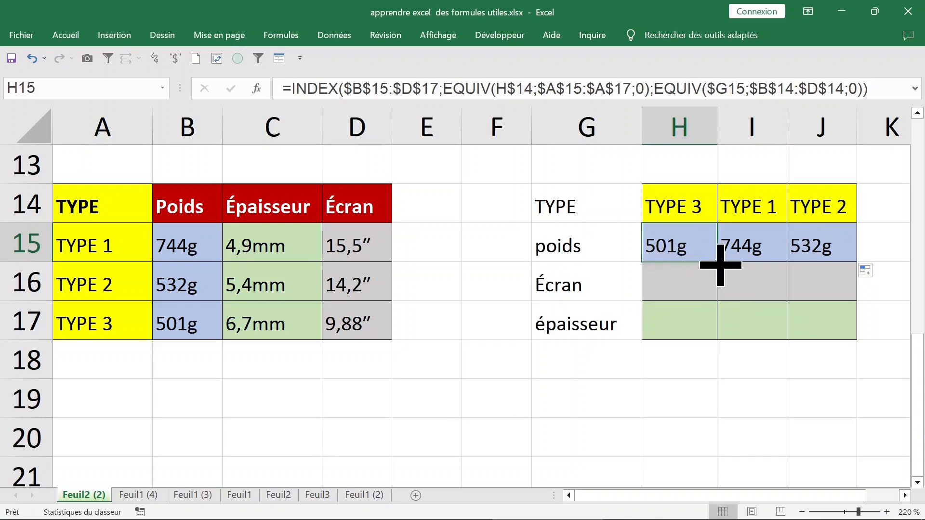
pyautogui.moveTo(720, 265); pyautogui.dragTo(719, 297)
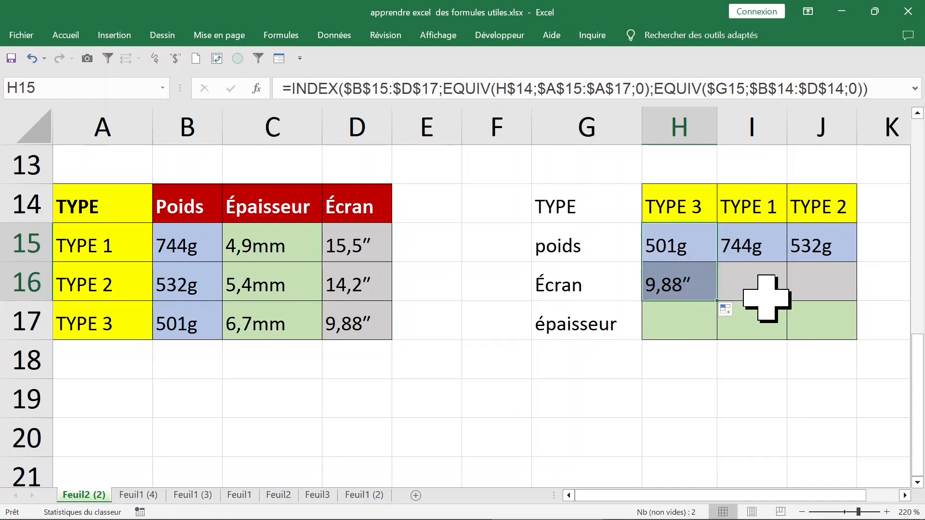
pyautogui.click(699, 288)
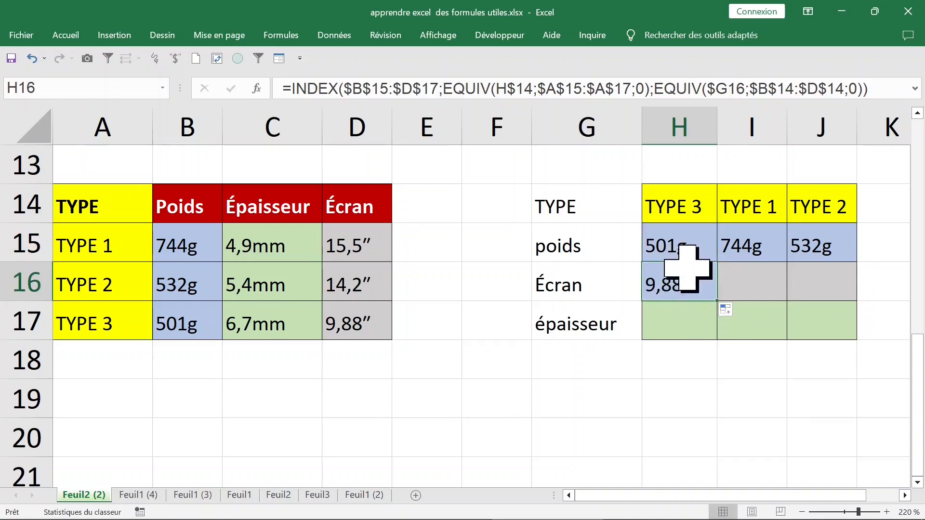
pyautogui.click(32, 59)
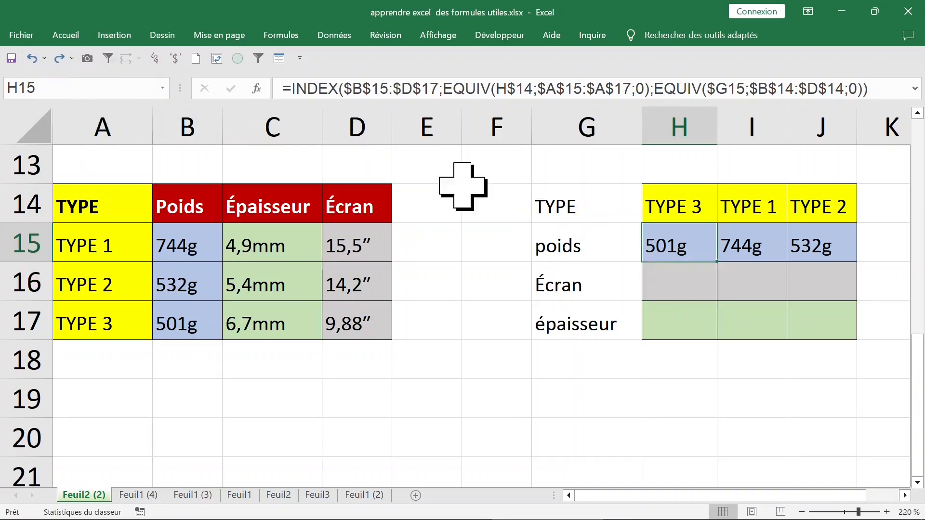
# Copy H15 into H16 with Paste Special set to Formules, and fill the H16 formula across to J16
pyautogui.rightClick(676, 246)
pyautogui.click(662, 245)
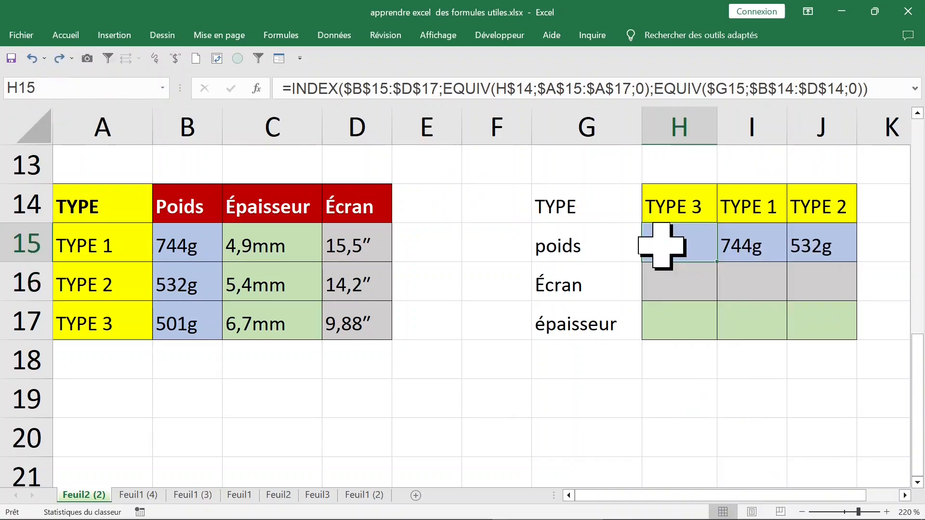
pyautogui.rightClick(661, 246)
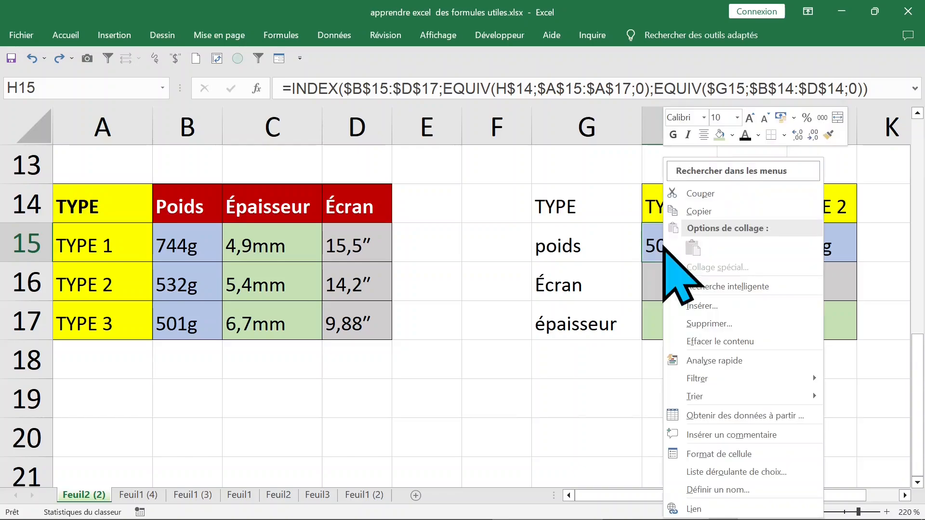
pyautogui.click(699, 211)
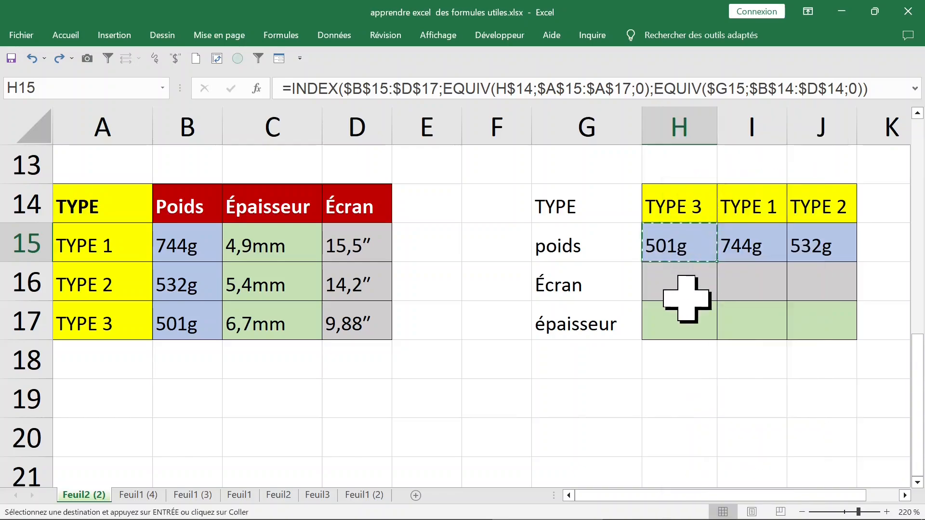
pyautogui.click(681, 286)
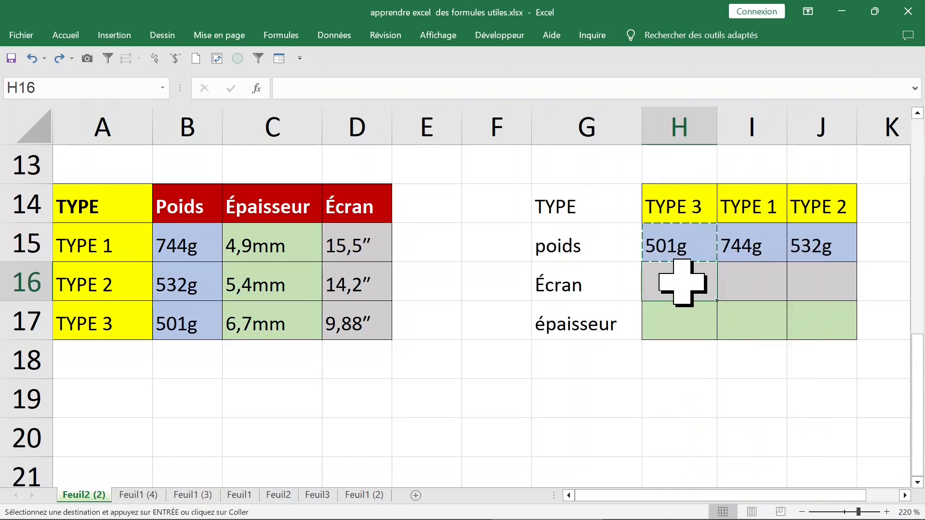
pyautogui.rightClick(682, 283)
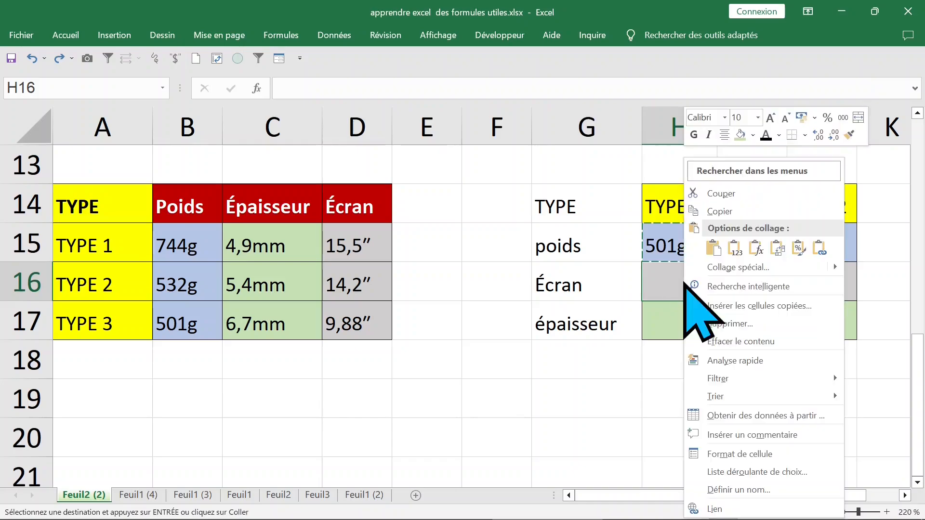
pyautogui.click(730, 267)
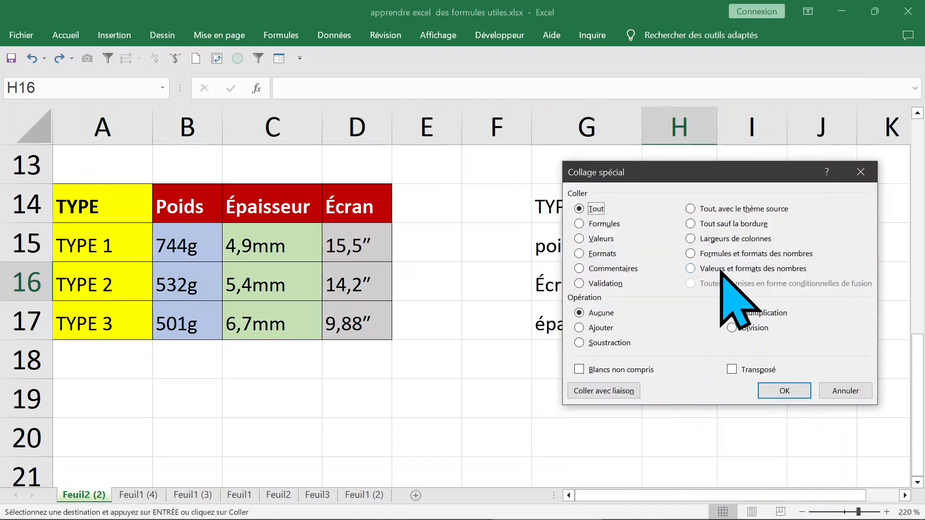
pyautogui.click(601, 224)
pyautogui.click(786, 391)
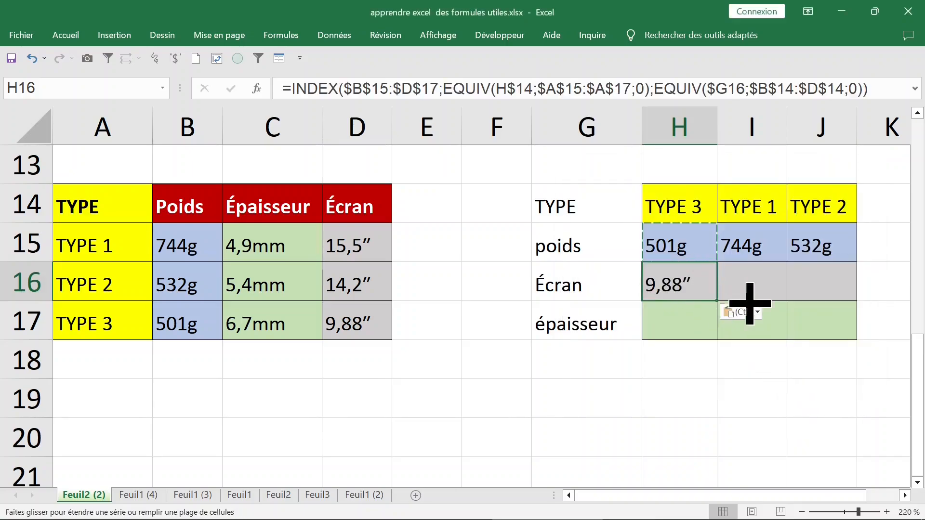
pyautogui.moveTo(750, 304); pyautogui.dragTo(832, 303)
# Paste only the formula of H15 into H17 with Paste Special, and fill it across to J17
pyautogui.click(665, 319)
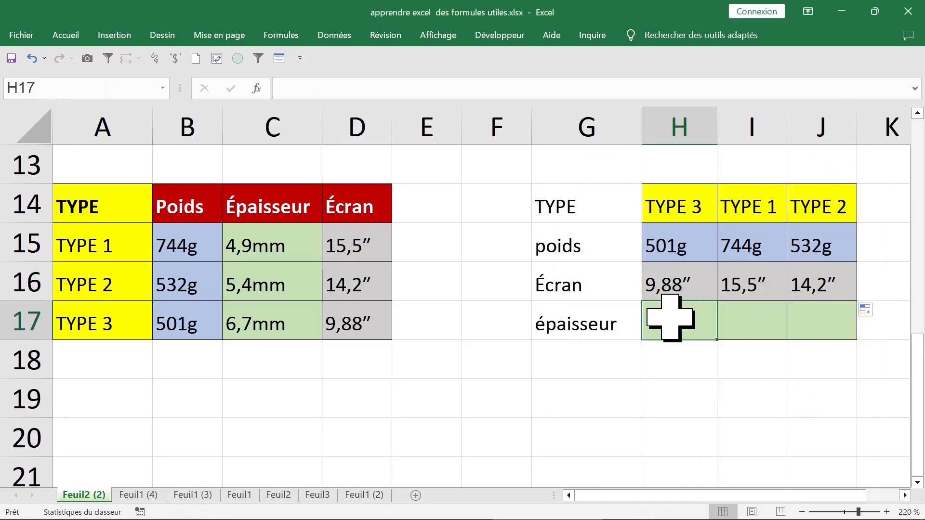
pyautogui.rightClick(671, 319)
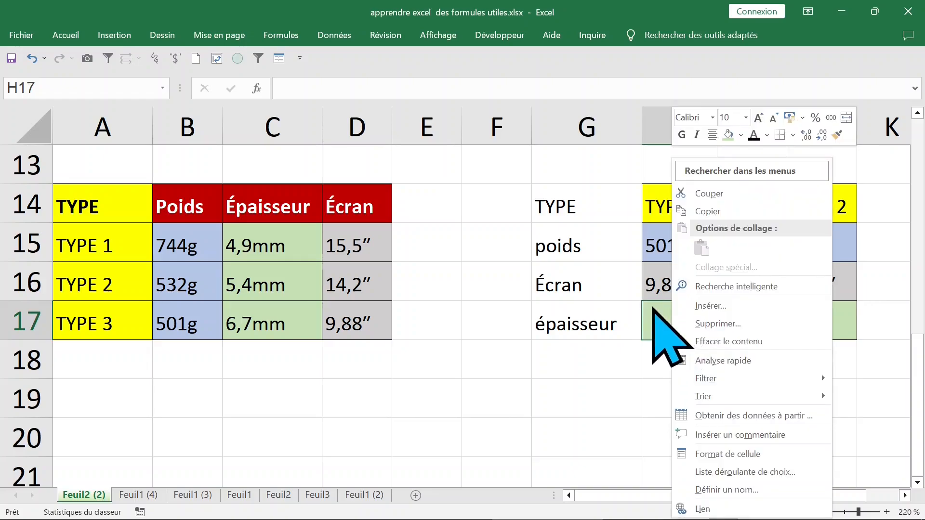
pyautogui.click(680, 233)
pyautogui.click(678, 234)
pyautogui.rightClick(678, 243)
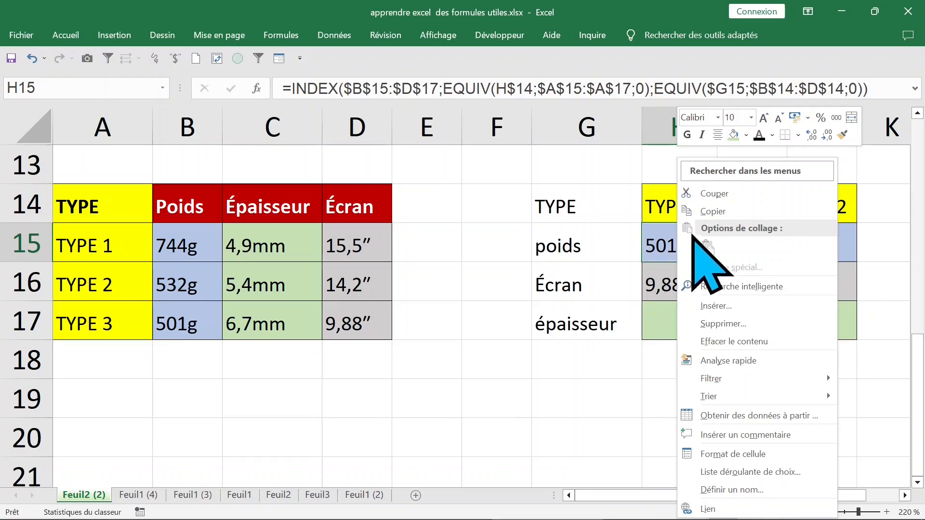
pyautogui.click(709, 211)
pyautogui.click(675, 317)
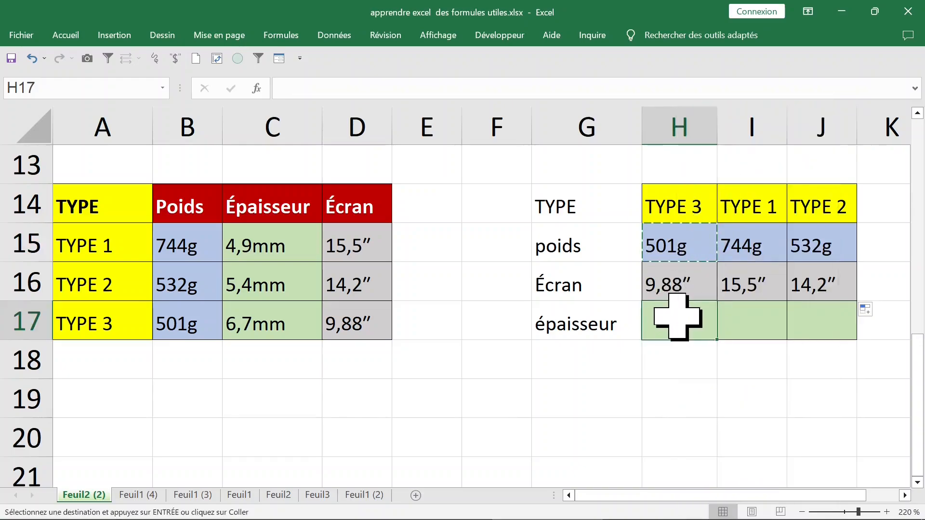
pyautogui.rightClick(670, 319)
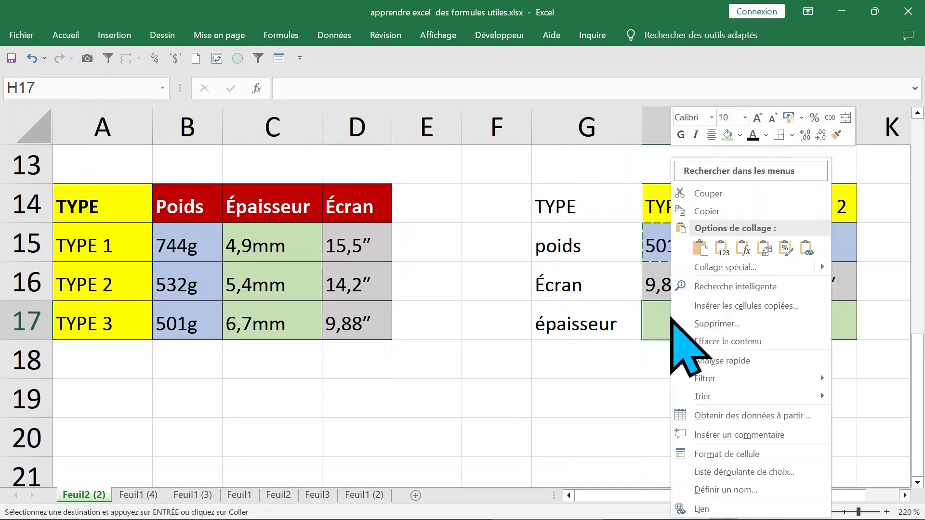
pyautogui.click(710, 275)
pyautogui.click(598, 227)
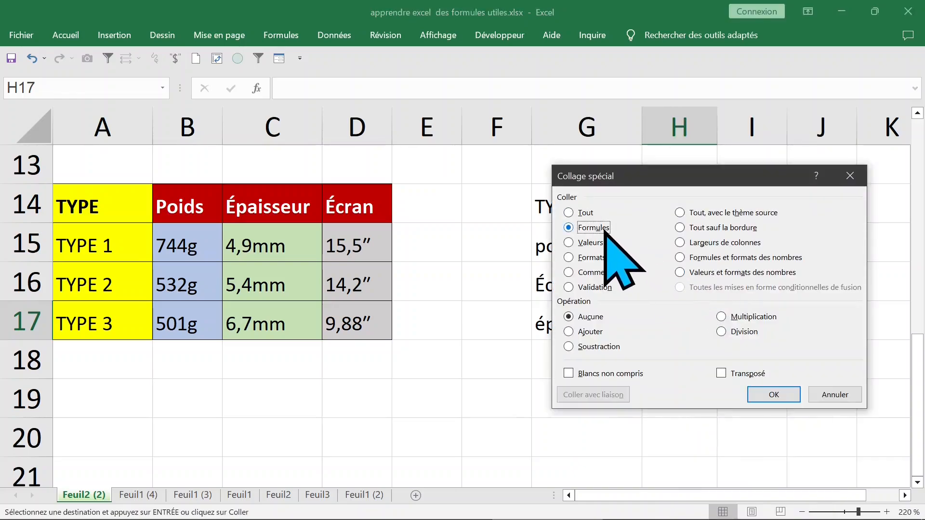
pyautogui.click(775, 397)
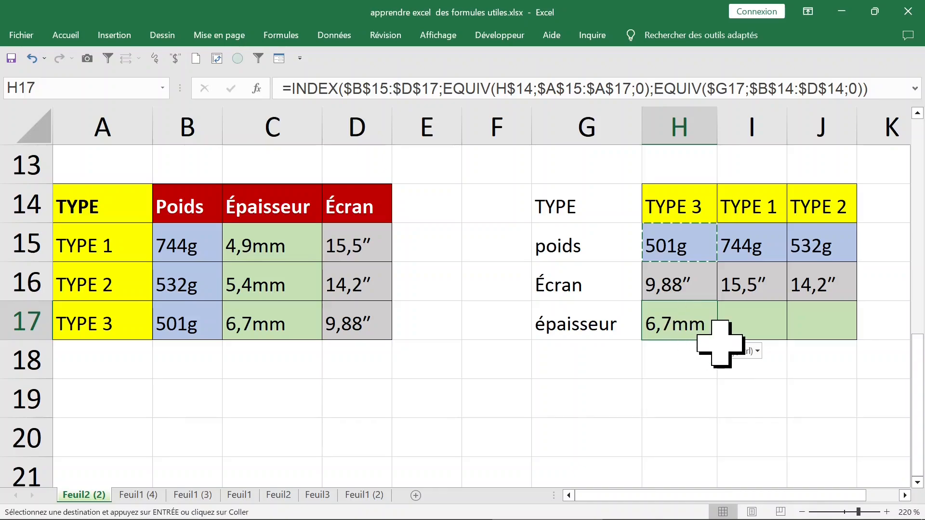
pyautogui.moveTo(718, 341); pyautogui.dragTo(832, 342)
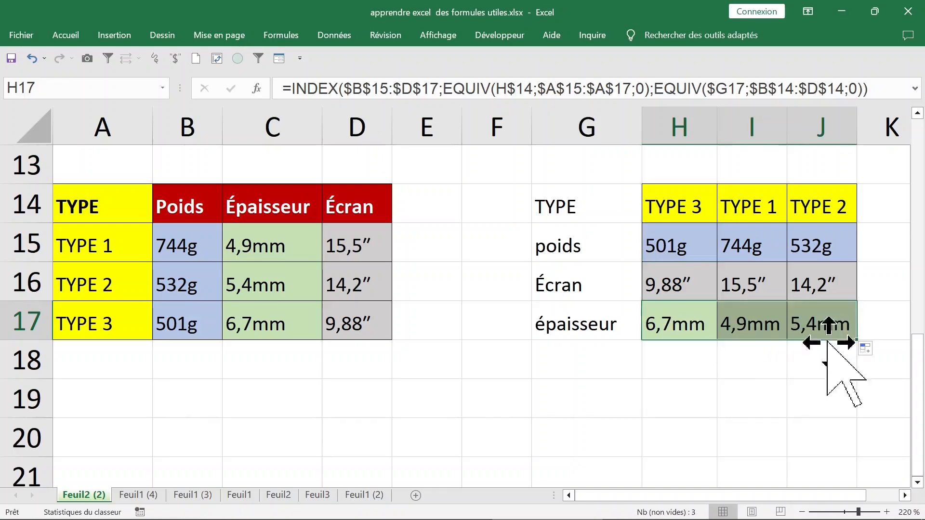
# Compare the filled results under the TYPE headings with the TYPE 1 and TYPE 2 rows of the source table
pyautogui.click(771, 333)
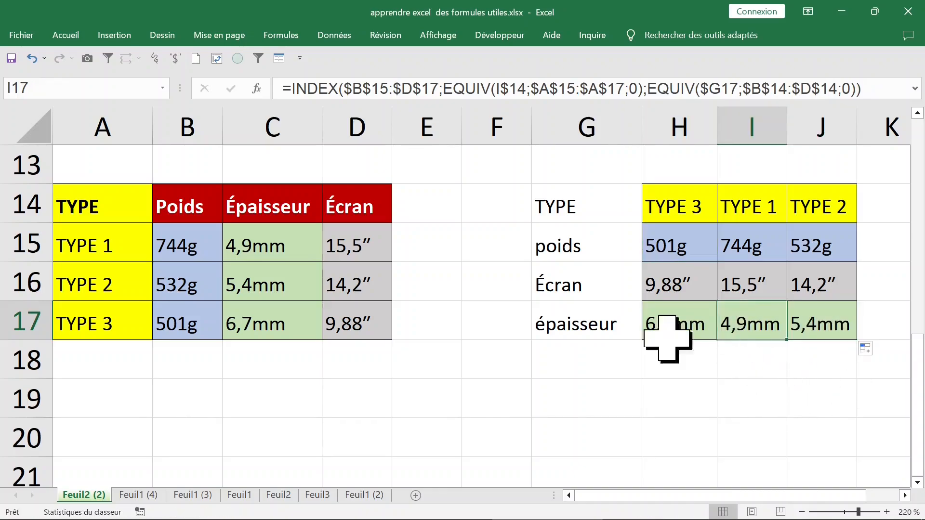
pyautogui.click(193, 250)
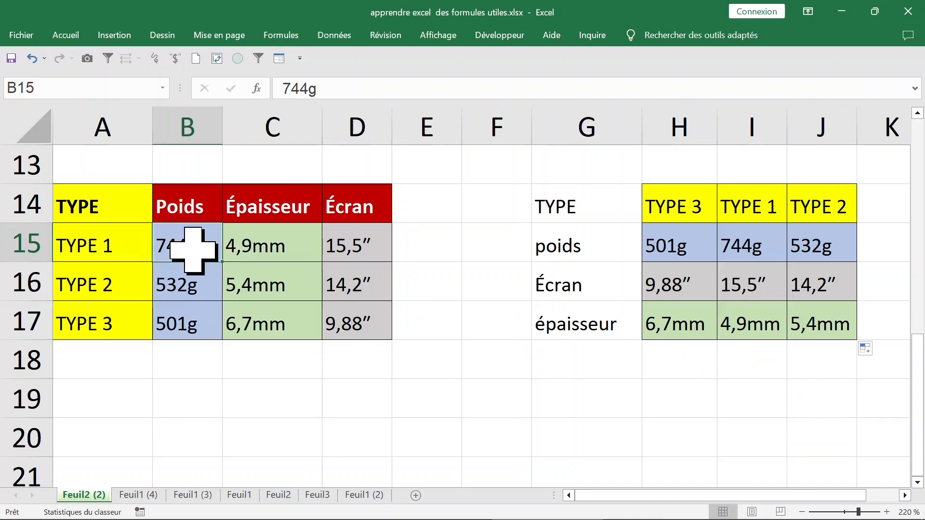
pyautogui.click(838, 212)
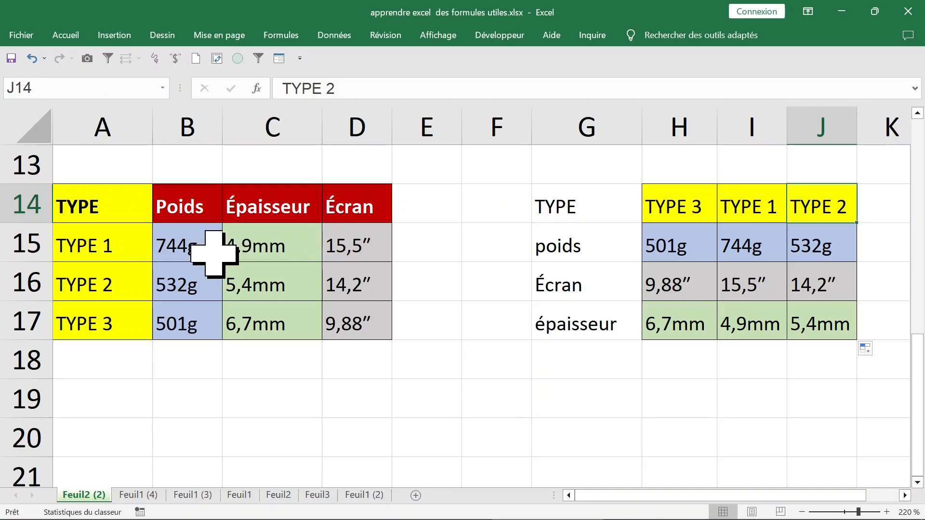
pyautogui.click(179, 290)
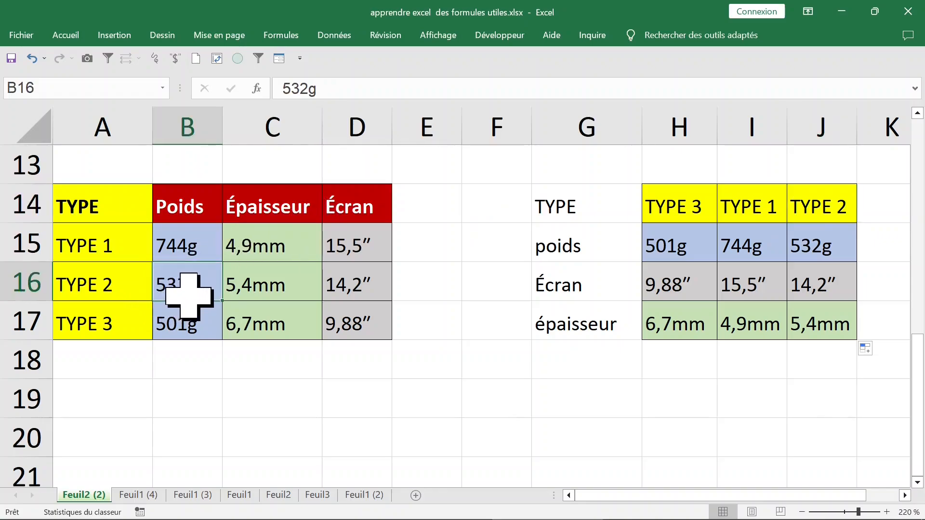
pyautogui.moveTo(186, 293); pyautogui.dragTo(326, 293)
# Test the lookup formulas by setting row label G15 to Écran and G16 to poids, and undo both label changes
pyautogui.click(624, 252)
pyautogui.write('écran')
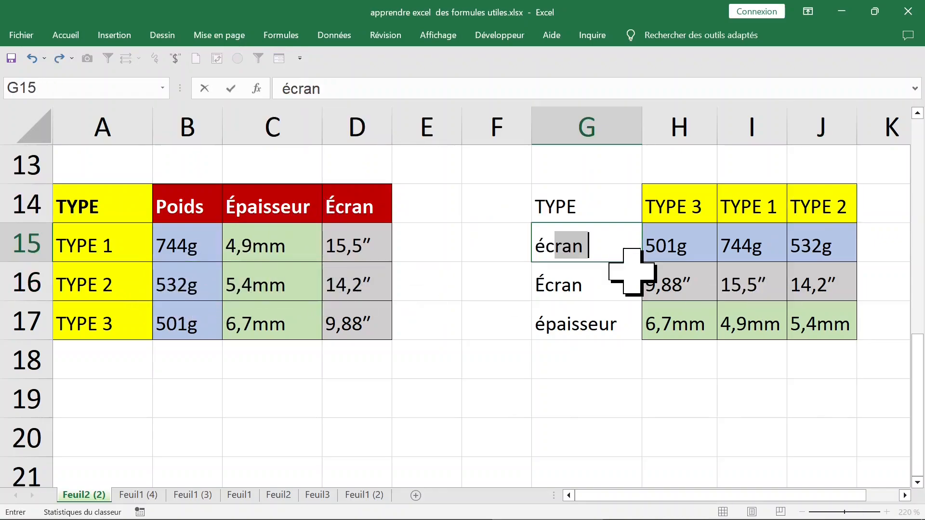
pyautogui.press('Return')
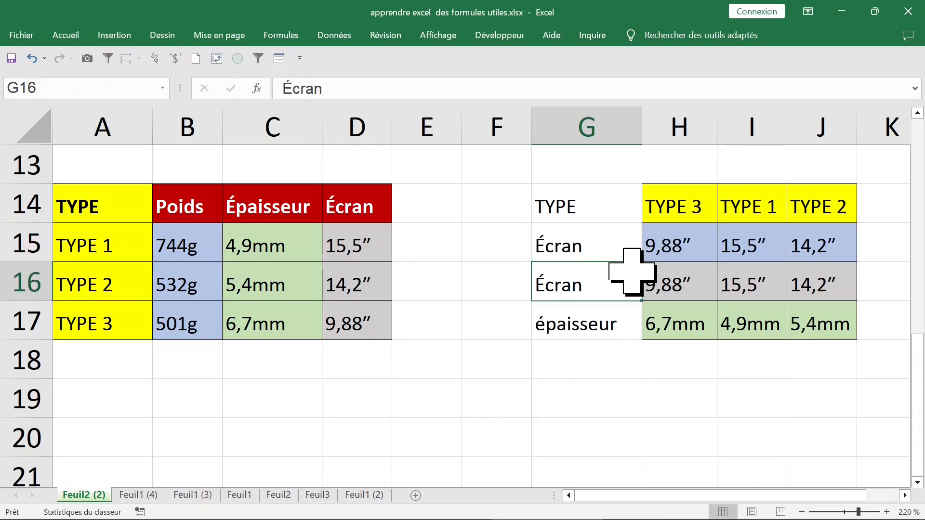
pyautogui.write('poids')
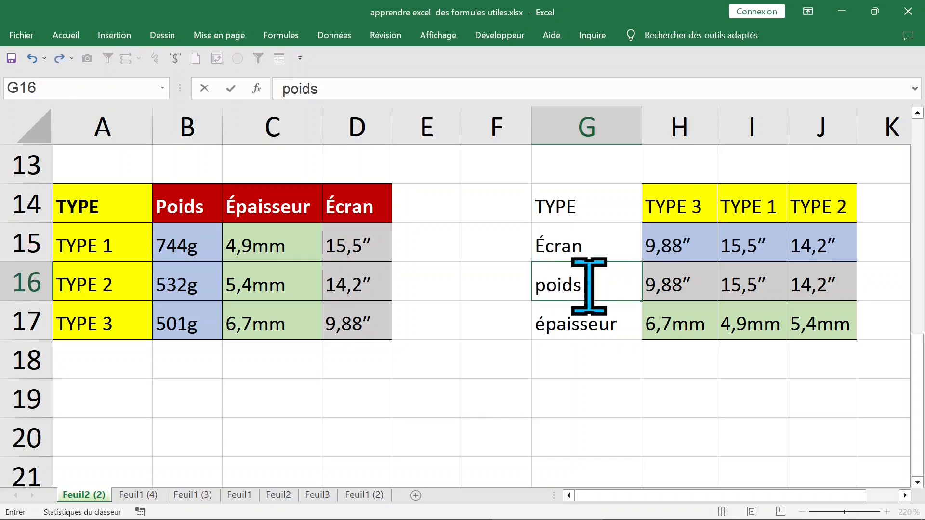
pyautogui.press('Return')
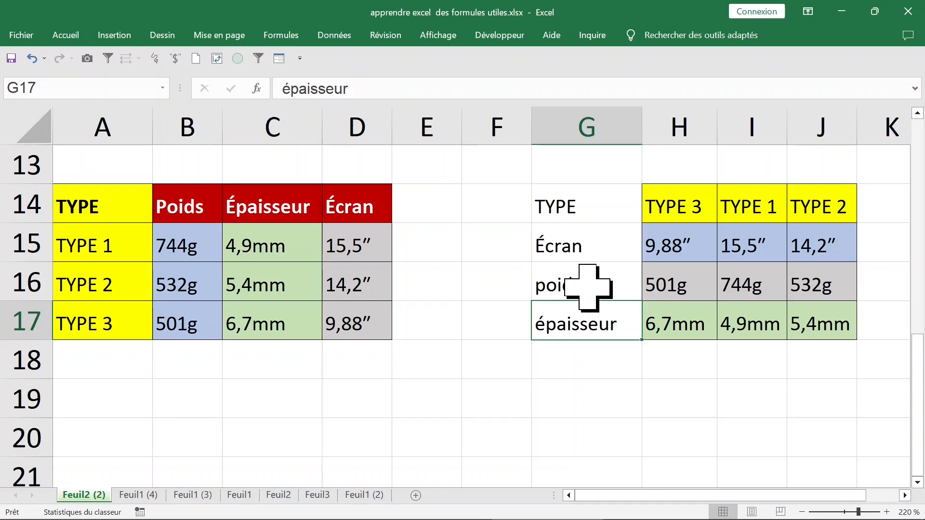
pyautogui.click(709, 280)
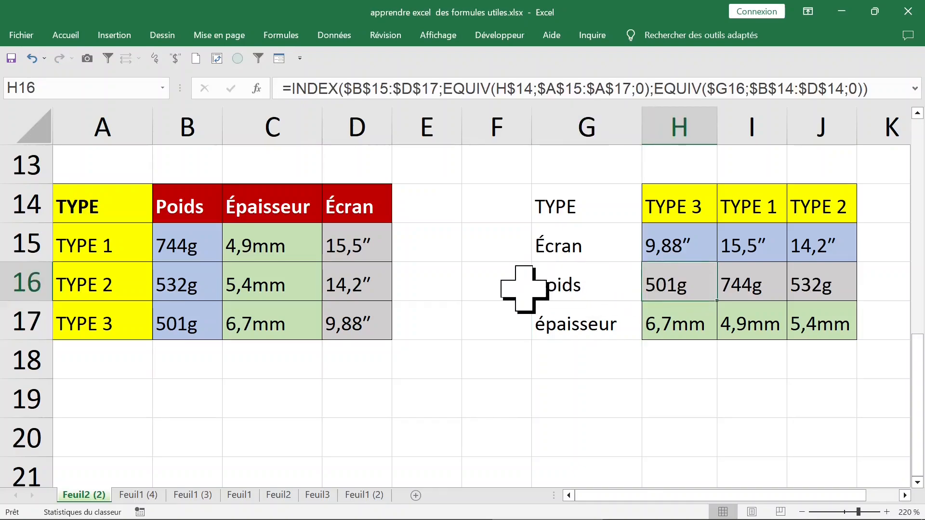
pyautogui.click(32, 58)
pyautogui.click(32, 57)
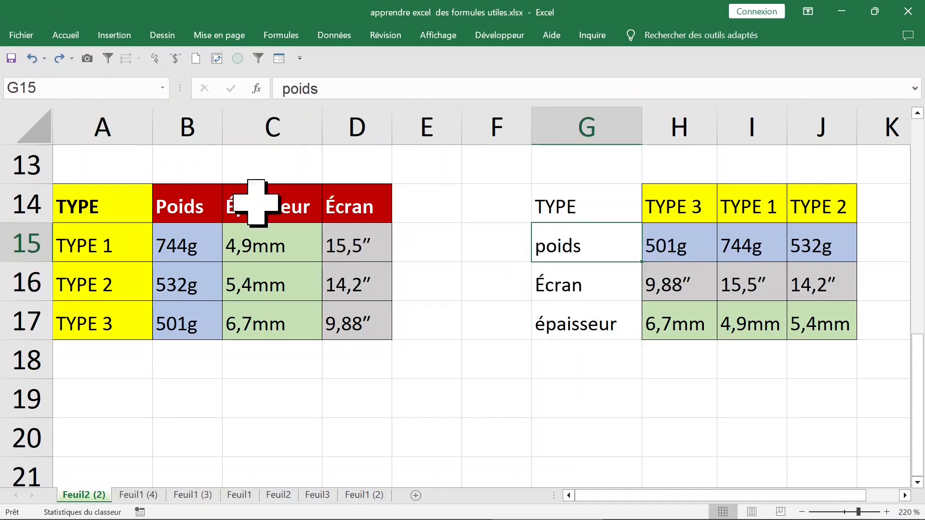
pyautogui.click(362, 244)
pyautogui.click(220, 207)
pyautogui.click(247, 238)
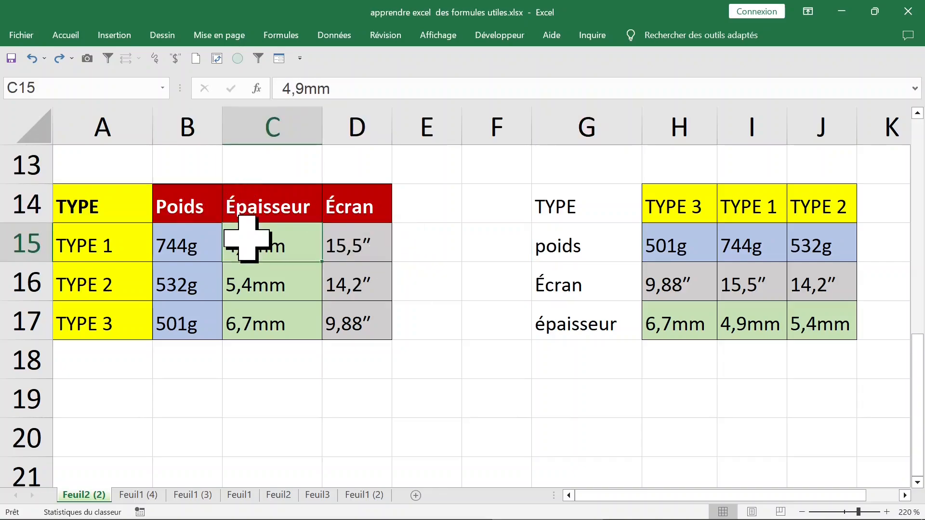